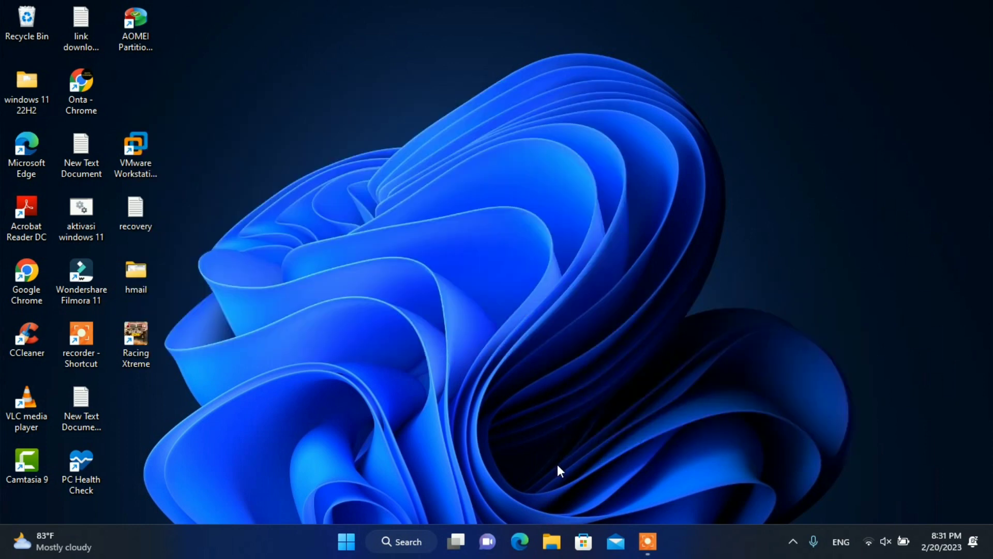
Open File Explorer at This PC and bring up its context menu
{"action": "left_click", "coordinate": [552, 542]}
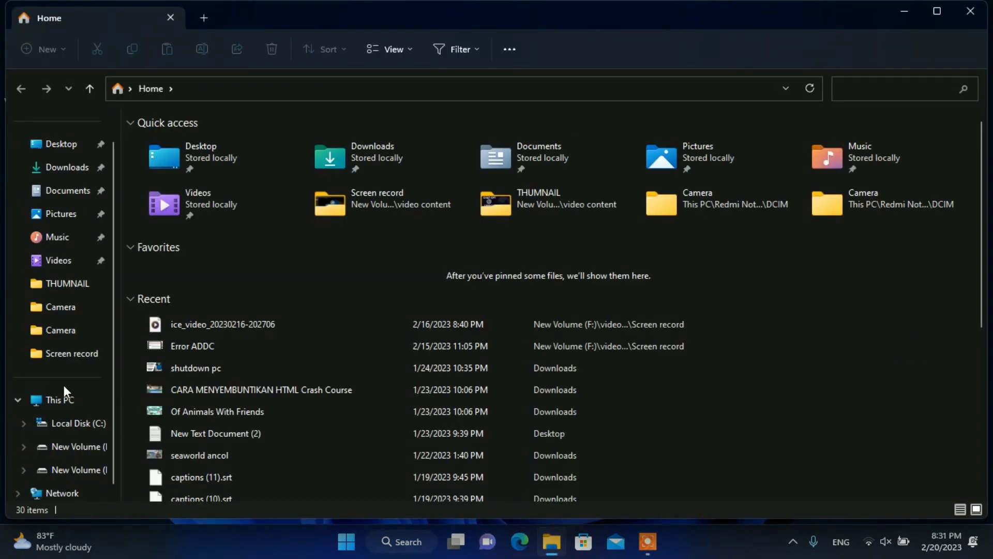
{"action": "left_click", "coordinate": [62, 401]}
{"action": "right_click", "coordinate": [62, 401]}
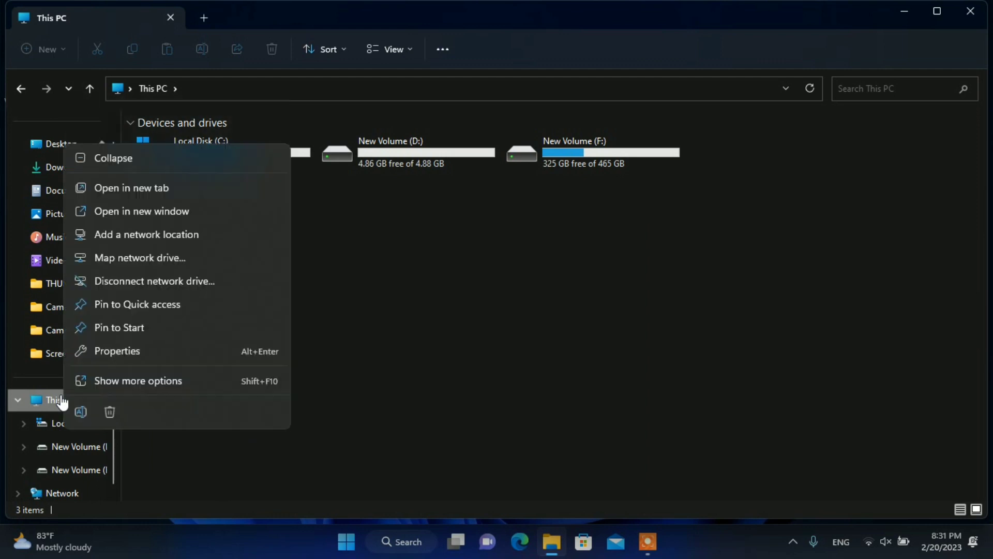
Open This PC's Properties and point out the i3-2330M processor on the About page
{"action": "left_click", "coordinate": [130, 354]}
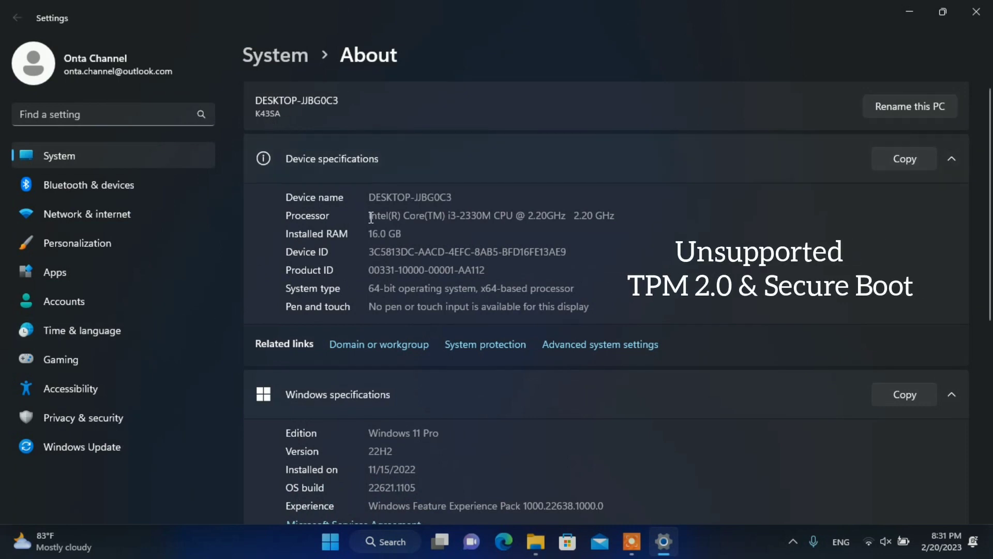
{"action": "left_click_drag", "start_coordinate": [369, 214], "coordinate": [619, 209]}
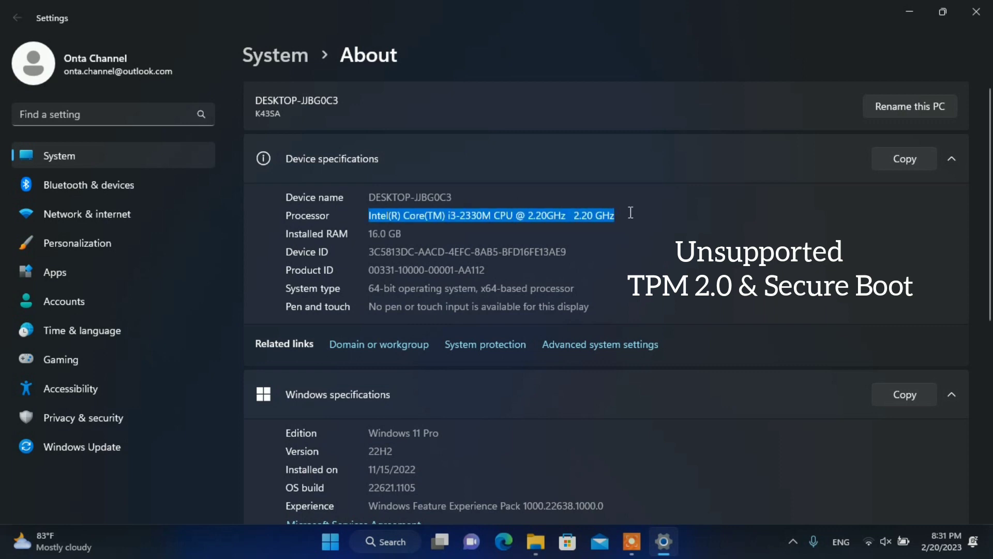
{"action": "left_click", "coordinate": [630, 212]}
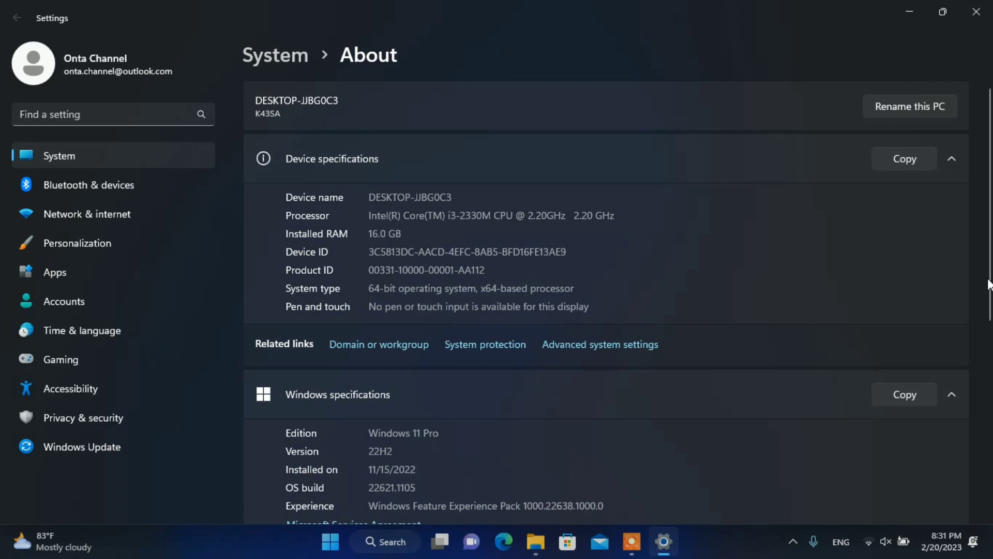
Point out the Windows 11 Pro edition further down, then close Settings
{"action": "scroll", "coordinate": [590, 383], "scroll_direction": "down", "scroll_amount": 2}
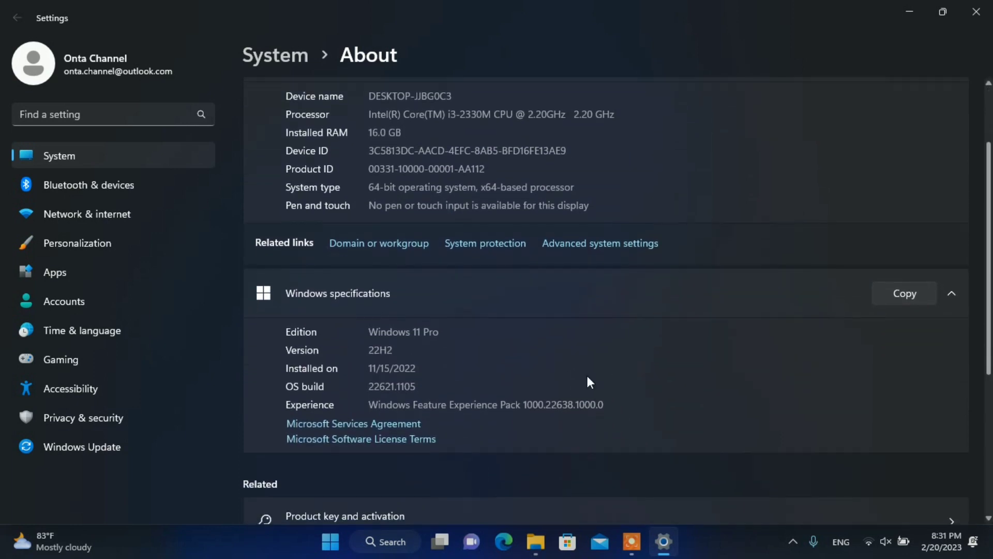
{"action": "left_click_drag", "start_coordinate": [445, 331], "coordinate": [406, 339]}
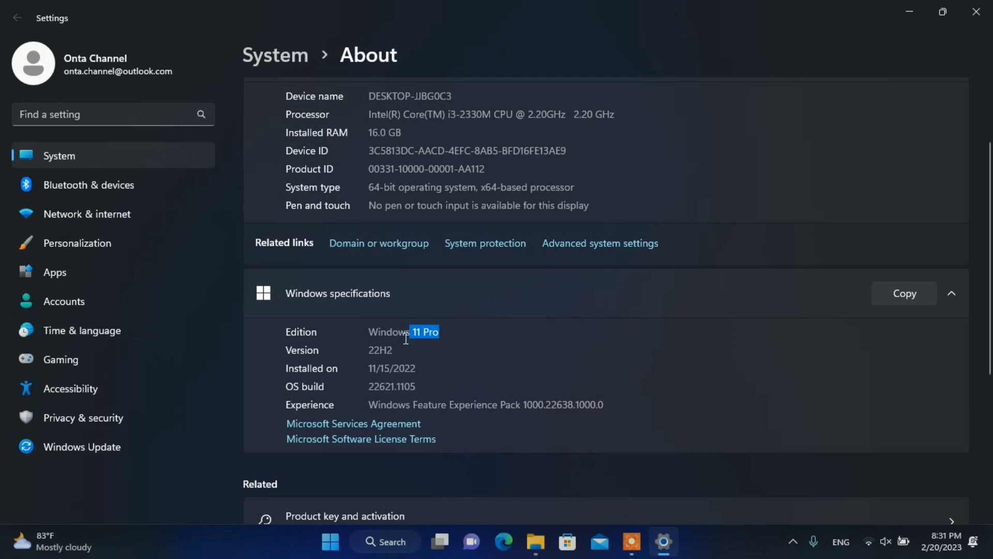
{"action": "left_click", "coordinate": [395, 348]}
{"action": "left_click", "coordinate": [975, 11]}
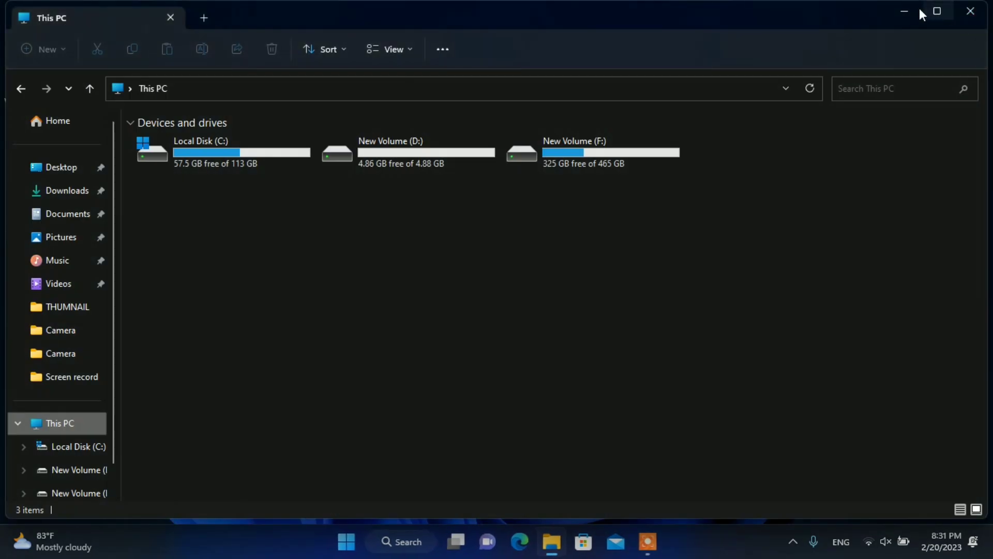
Open the vmware folder on New Volume (F:) in File Explorer
{"action": "left_click", "coordinate": [918, 8]}
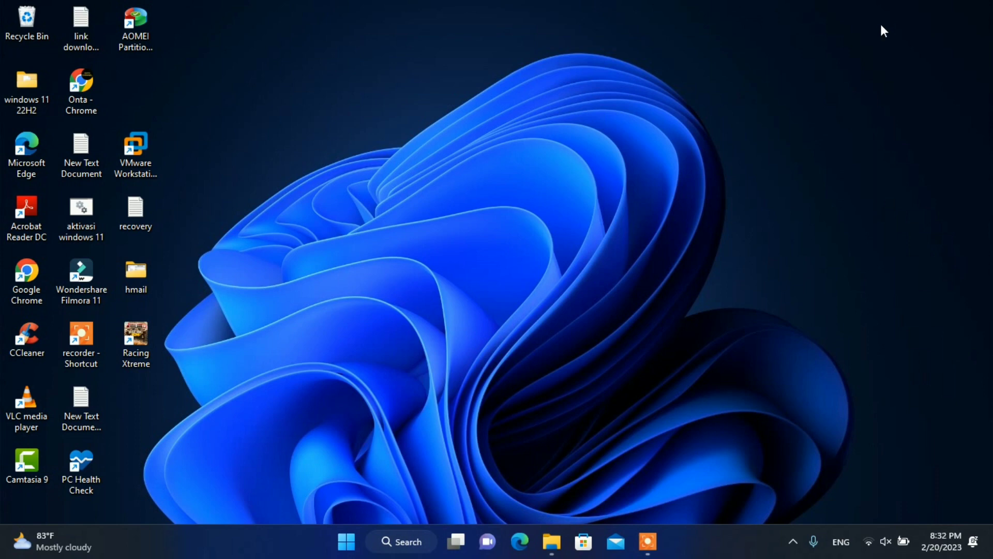
{"action": "left_click", "coordinate": [552, 547]}
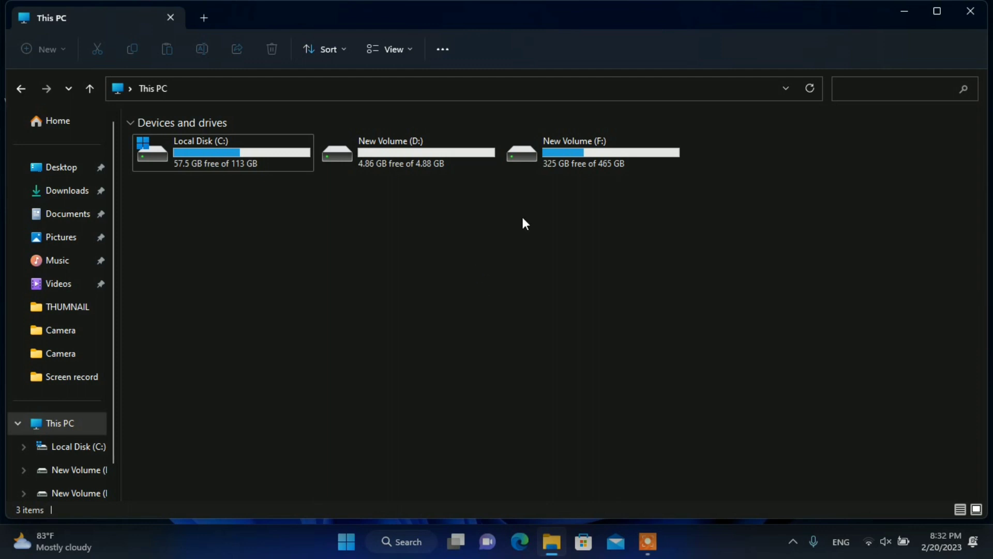
{"action": "double_click", "coordinate": [595, 171]}
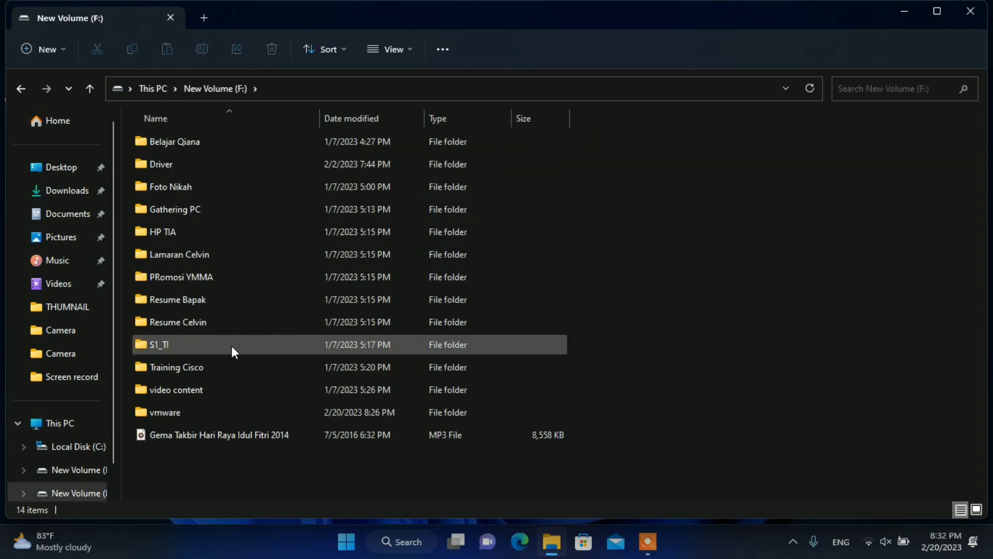
{"action": "double_click", "coordinate": [167, 406]}
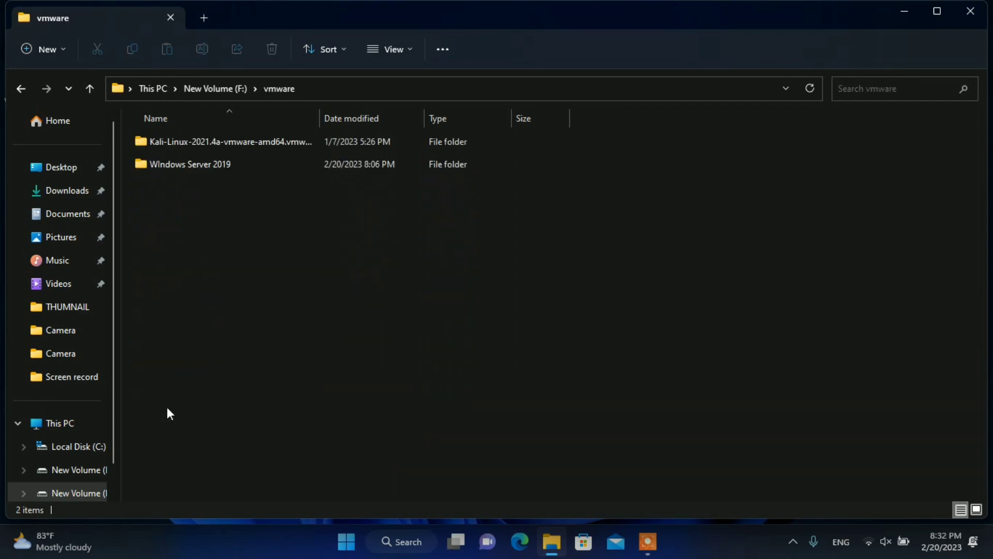
Create a new folder named Windows11 in vmware and close File Explorer
{"action": "right_click", "coordinate": [176, 228]}
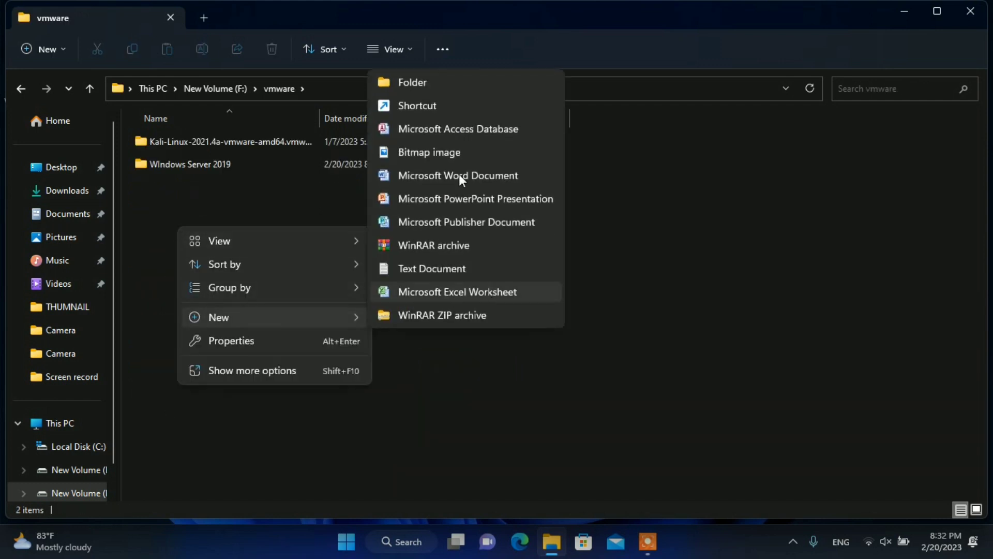
{"action": "key", "text": "ctrl+shift+n"}
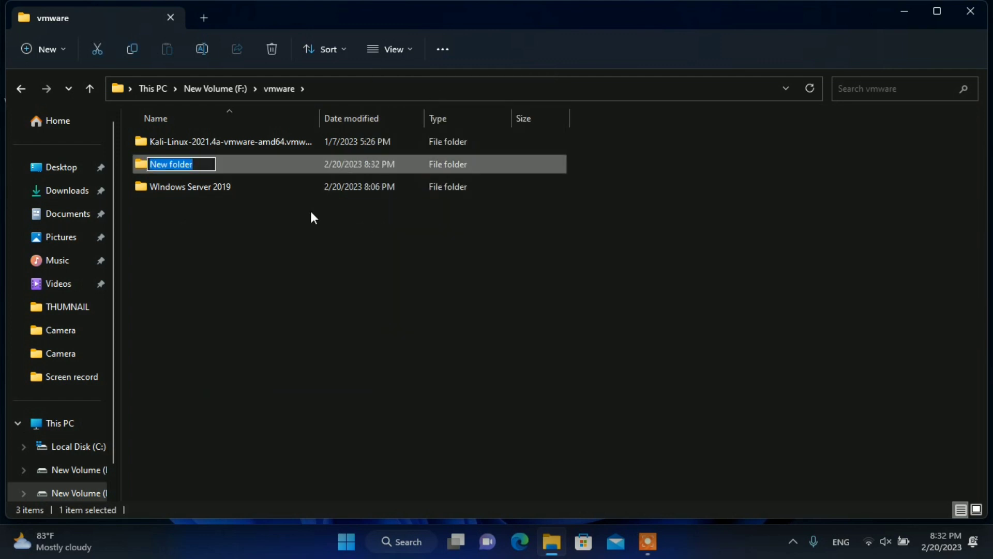
{"action": "type", "text": "Windows11"}
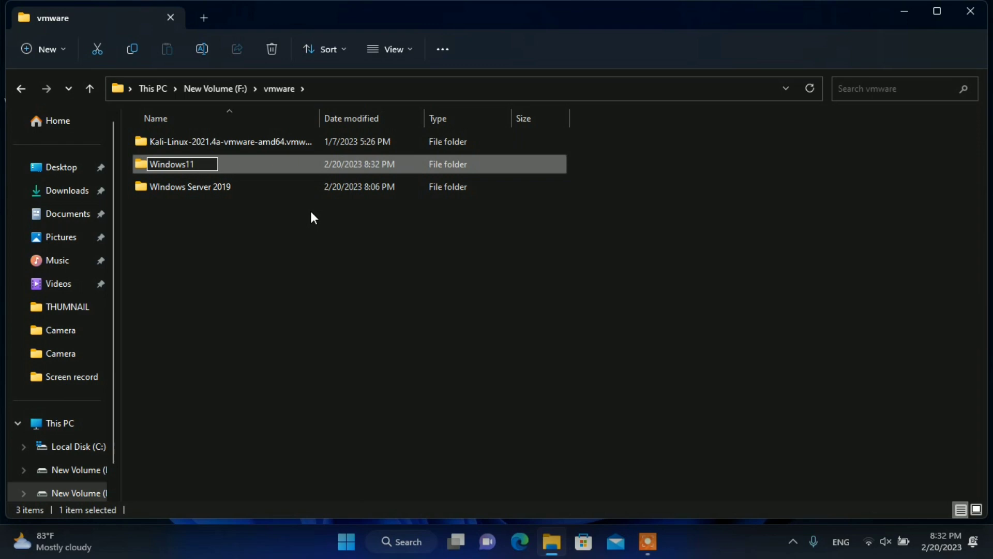
{"action": "key", "text": "Return"}
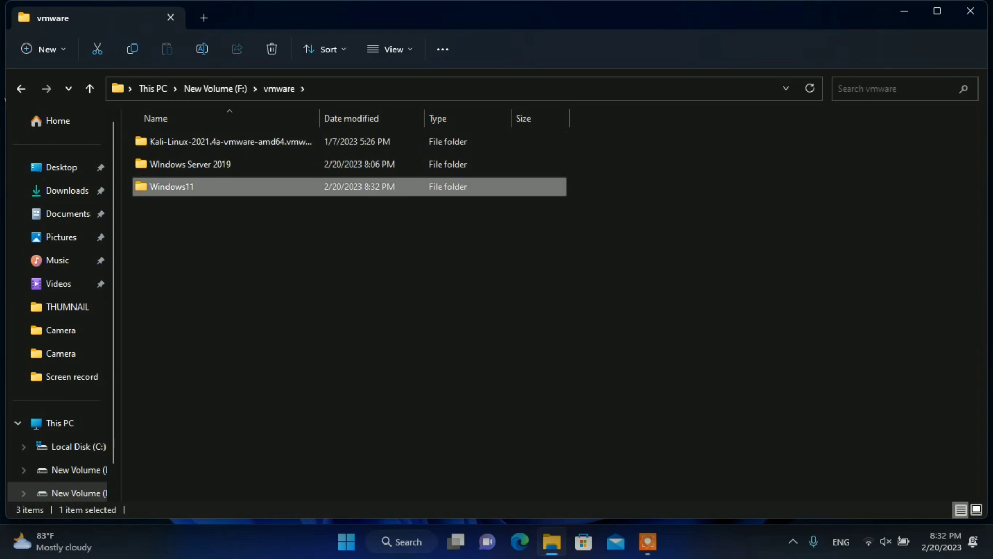
{"action": "left_click", "coordinate": [970, 10]}
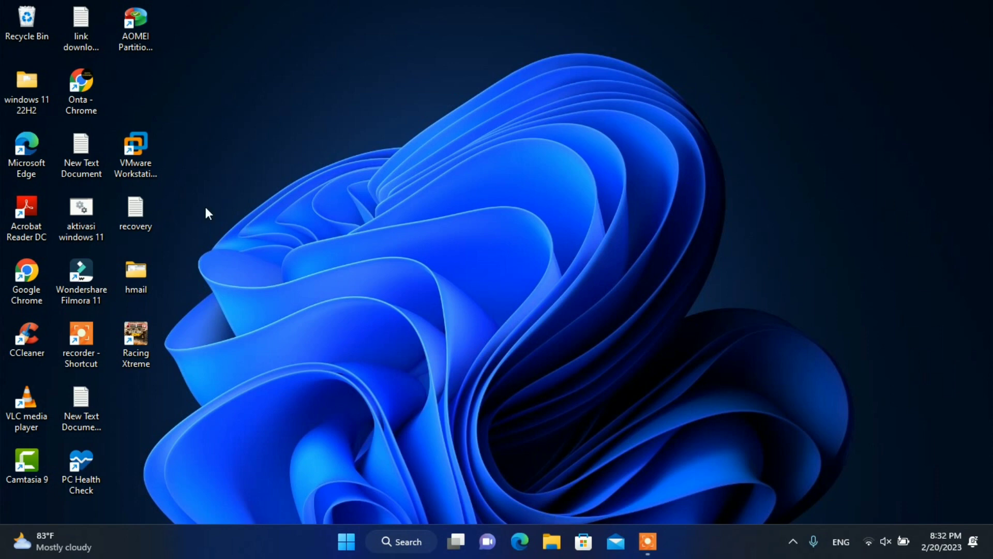
Launch VMware Workstation Pro from its desktop shortcut and bring its window to the front
{"action": "left_click", "coordinate": [140, 160]}
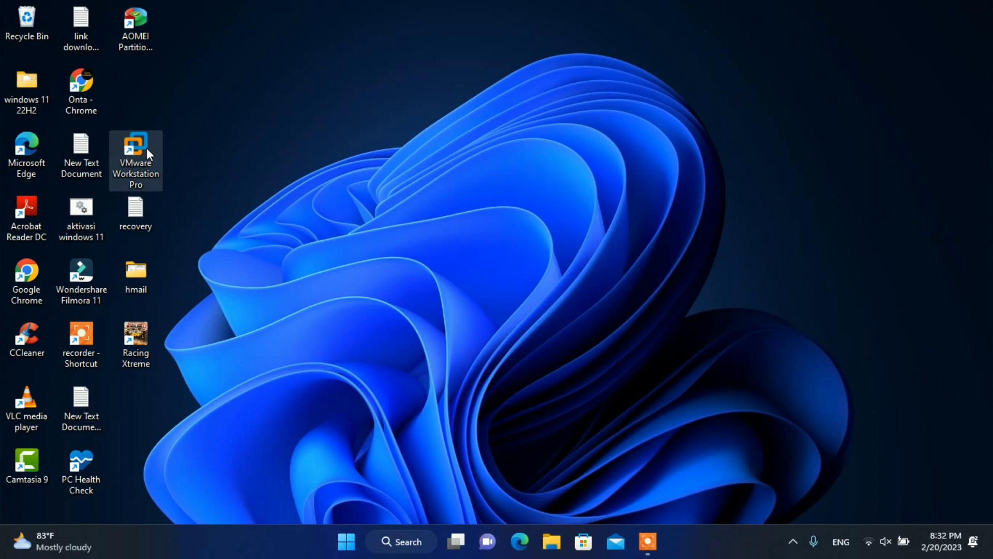
{"action": "double_click", "coordinate": [147, 148]}
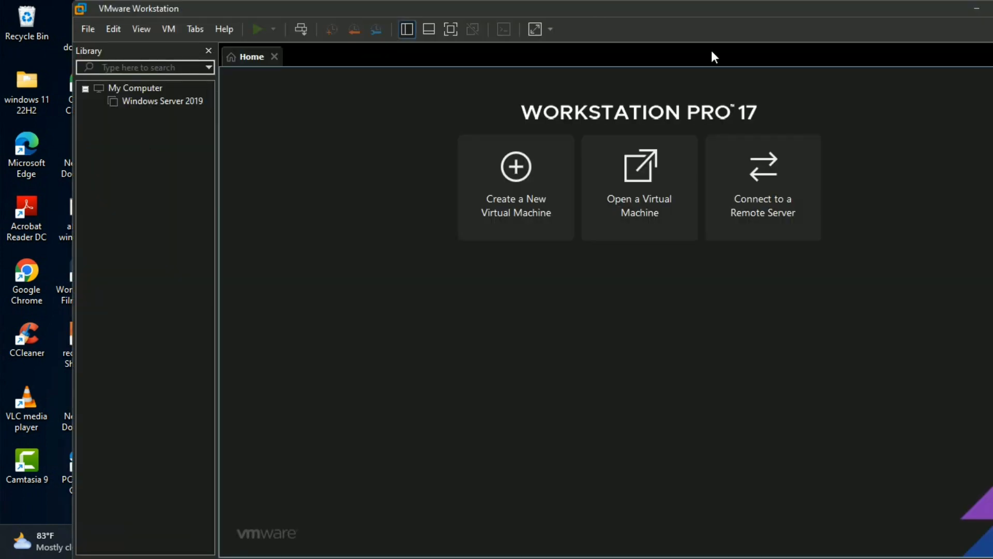
{"action": "key", "text": "super+d"}
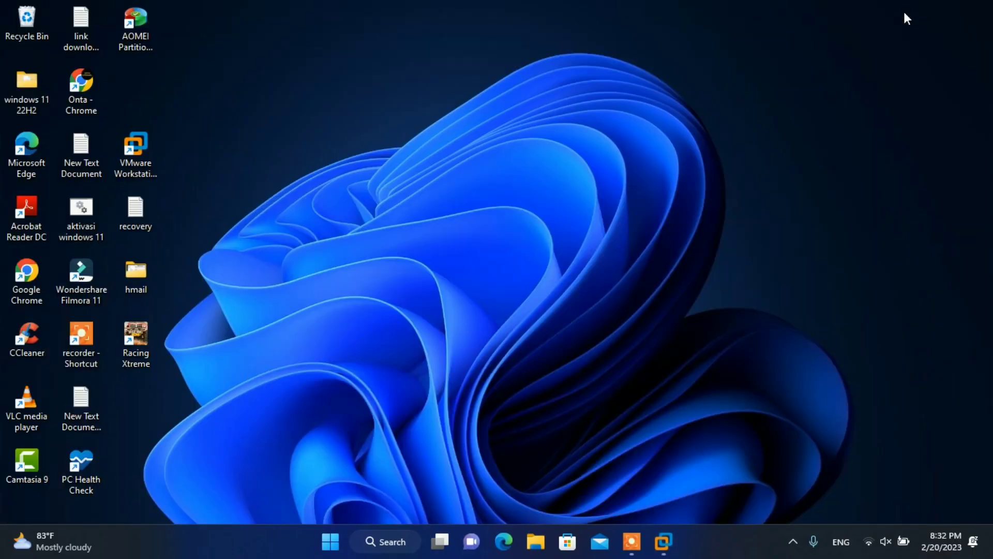
{"action": "left_click", "coordinate": [664, 542]}
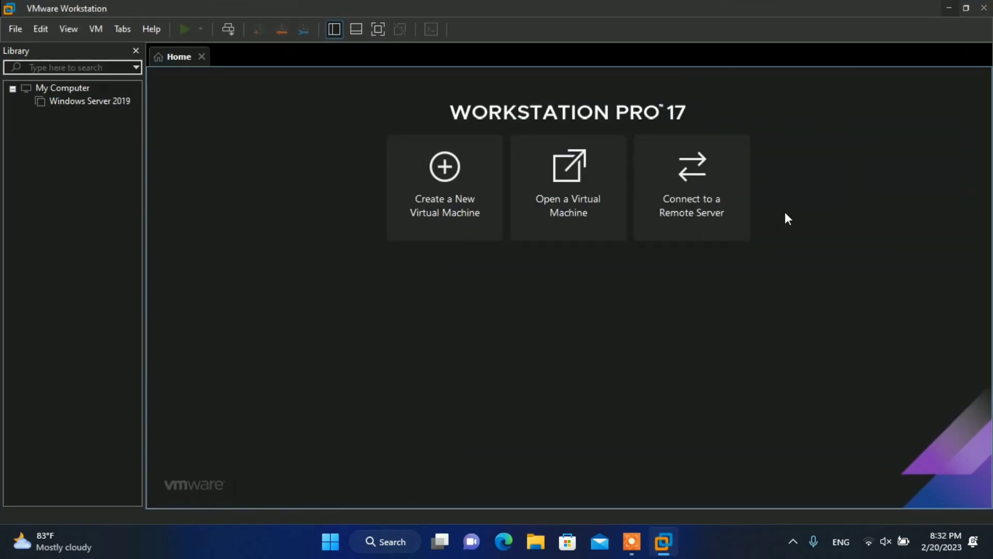
View the About dialog for Workstation 17 Pro version 17.0.0, close it, and open File
{"action": "left_click", "coordinate": [151, 29]}
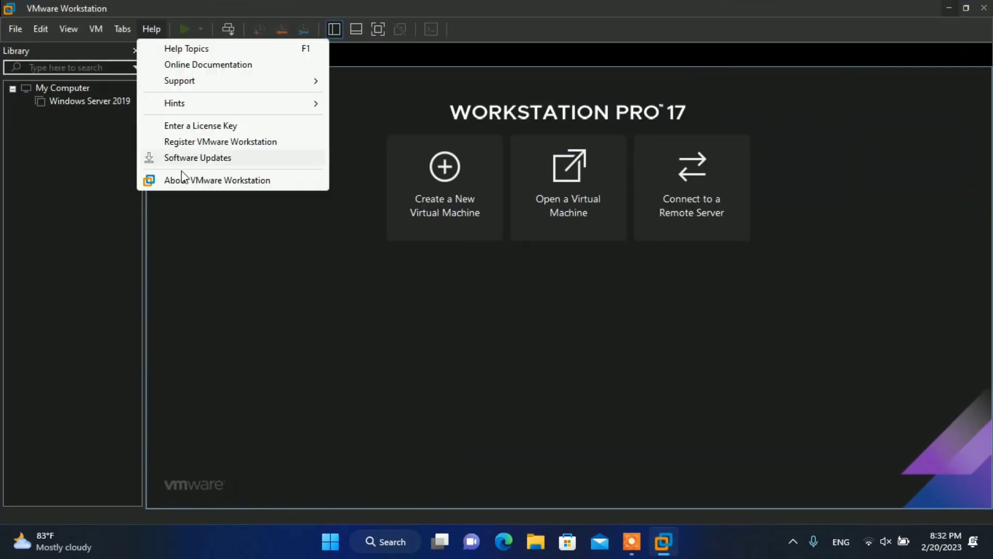
{"action": "left_click", "coordinate": [203, 180]}
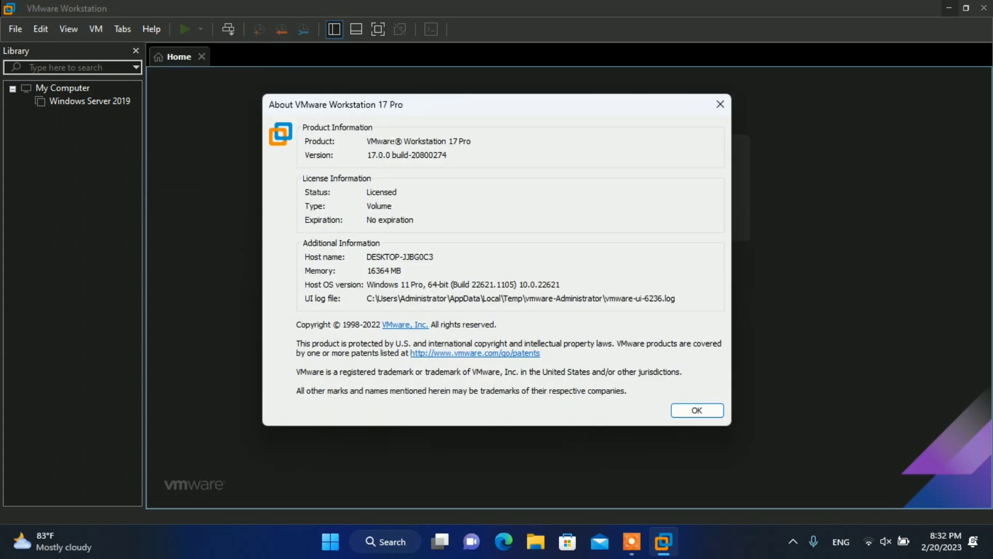
{"action": "left_click_drag", "start_coordinate": [404, 141], "coordinate": [471, 141]}
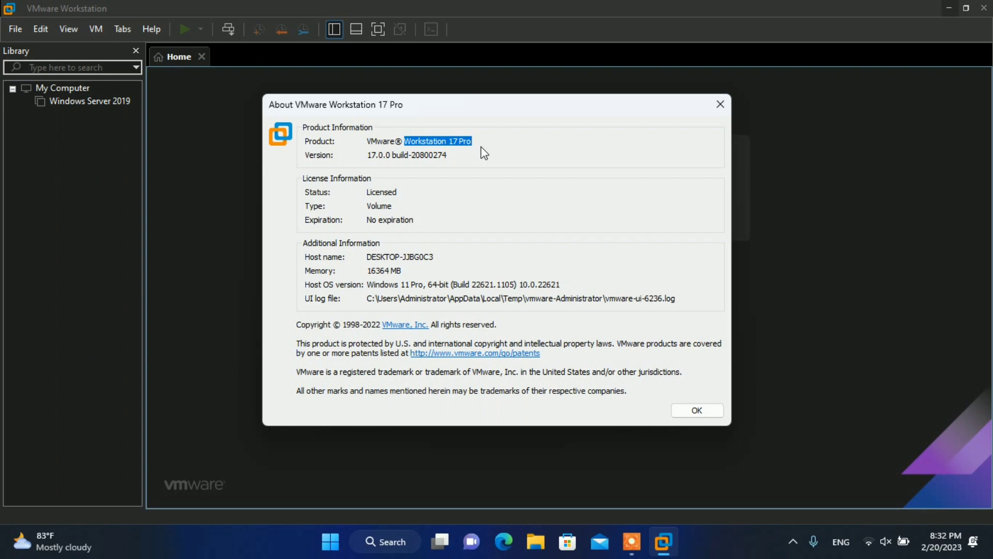
{"action": "left_click", "coordinate": [447, 155]}
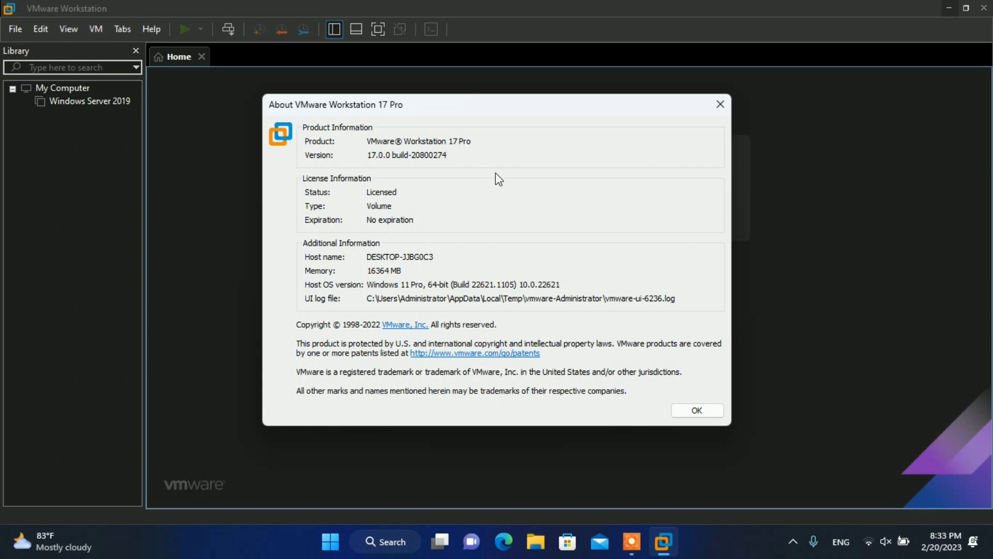
{"action": "left_click", "coordinate": [696, 412]}
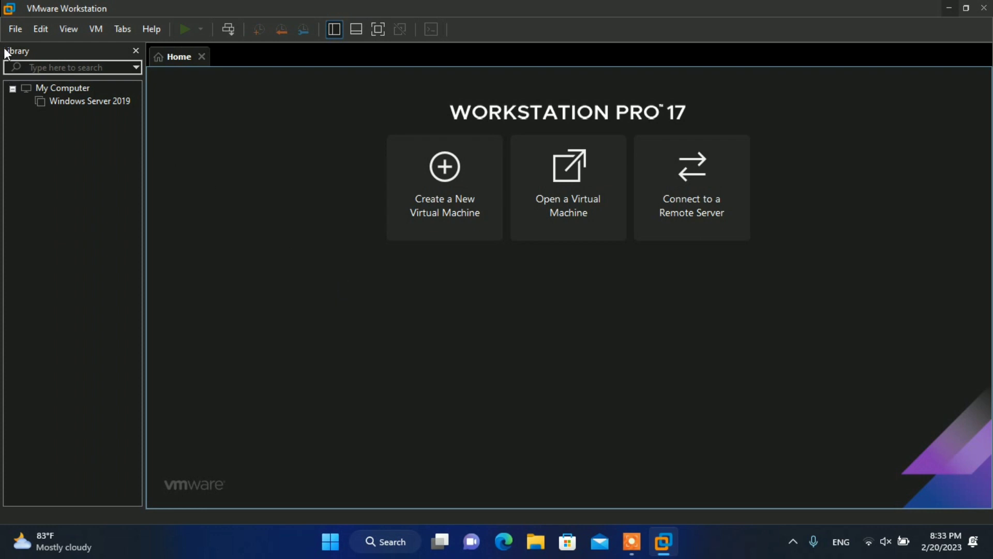
{"action": "left_click", "coordinate": [15, 31]}
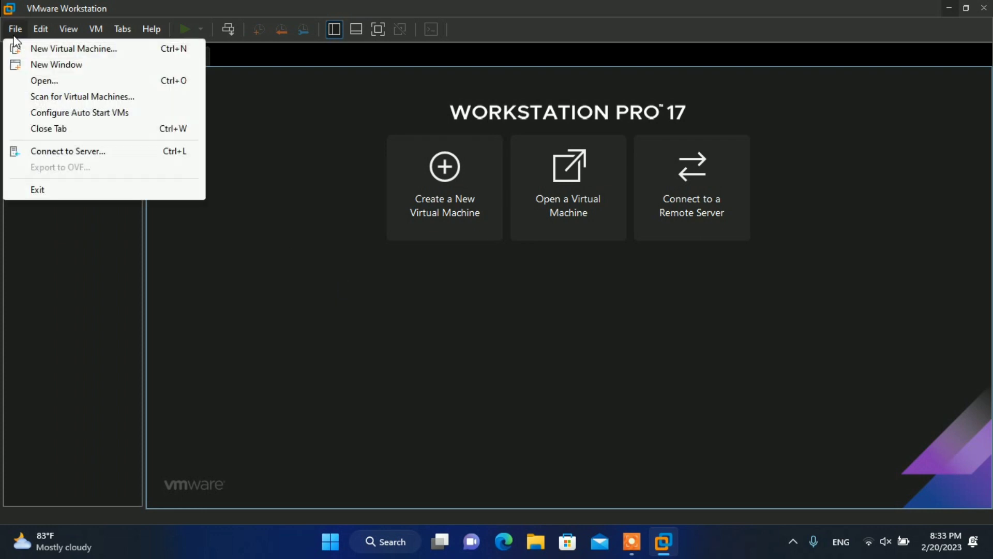
Start a Typical new virtual machine installing from Win11_22H2_English_x64v1.iso
{"action": "left_click", "coordinate": [72, 52]}
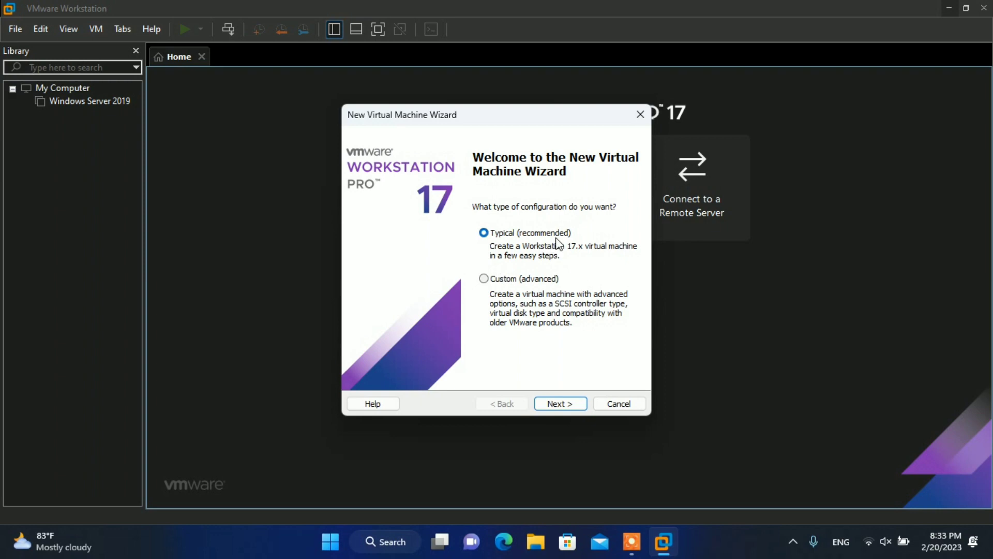
{"action": "left_click", "coordinate": [574, 406]}
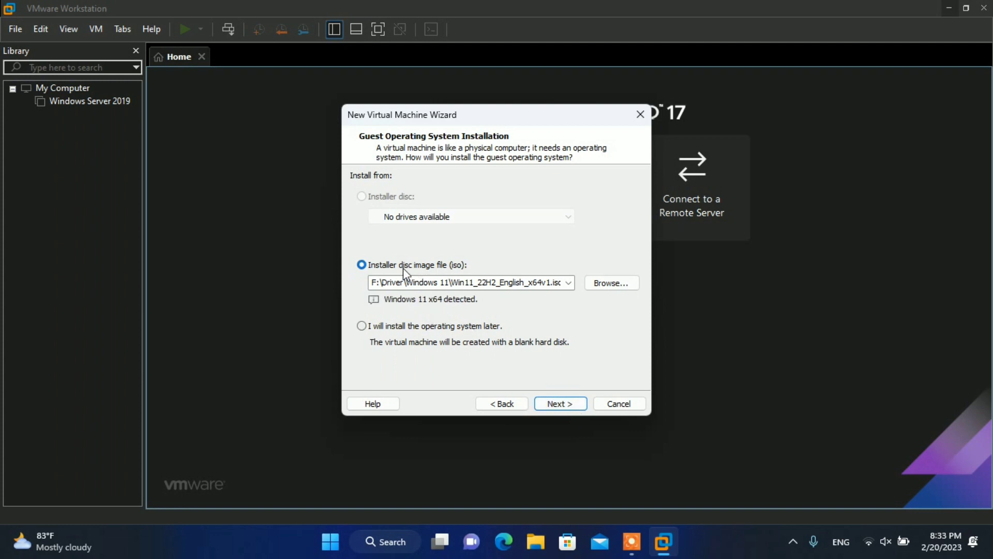
{"action": "left_click", "coordinate": [608, 286]}
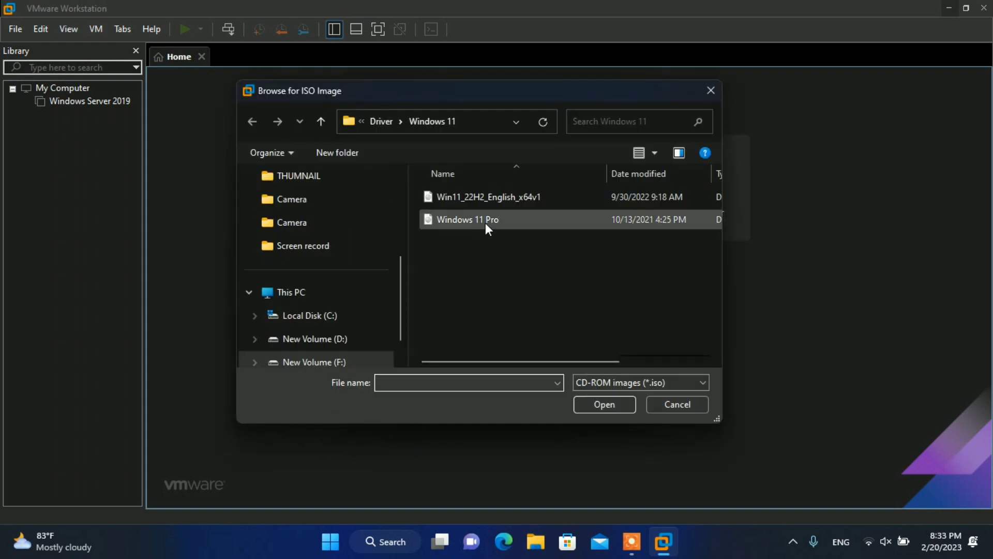
{"action": "left_click", "coordinate": [495, 202]}
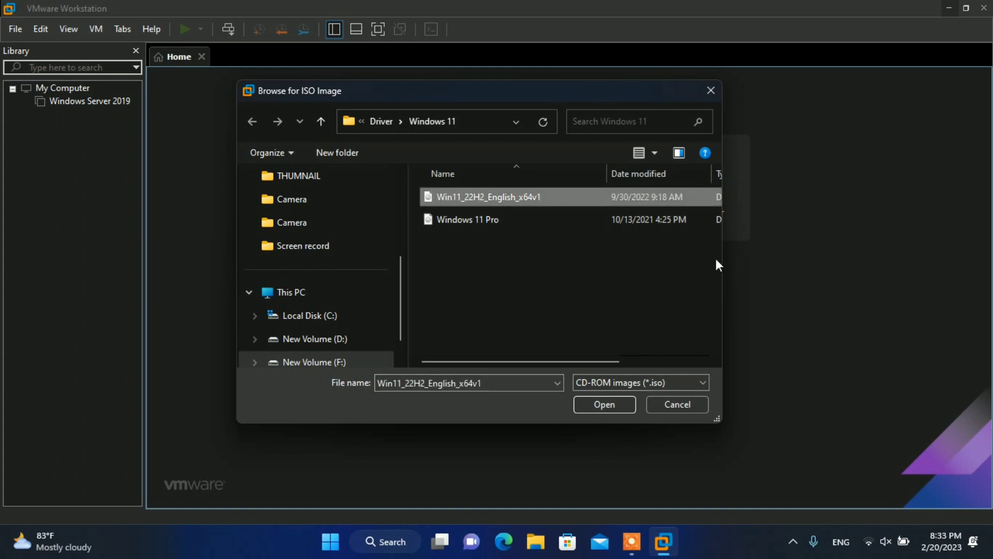
{"action": "left_click_drag", "start_coordinate": [724, 259], "coordinate": [854, 261]}
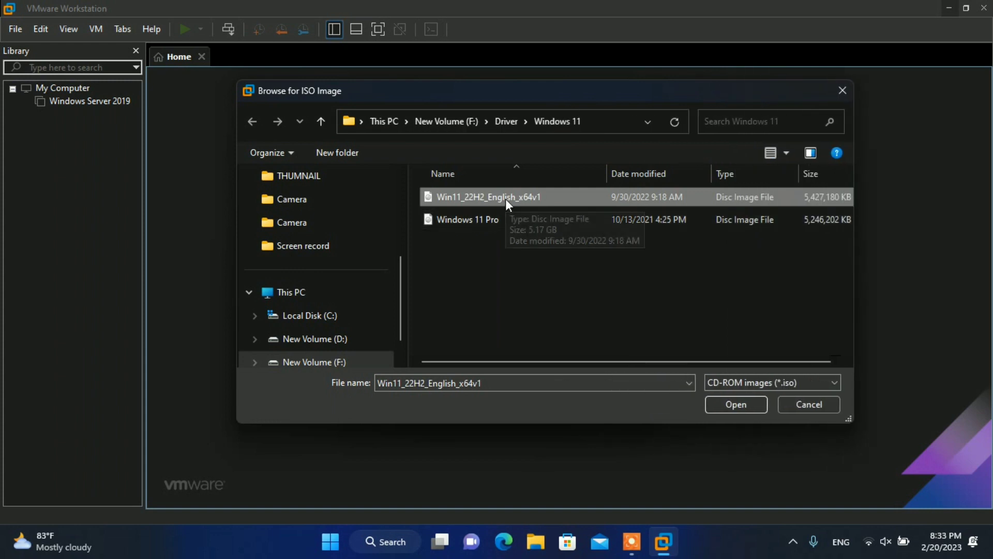
{"action": "left_click", "coordinate": [730, 405]}
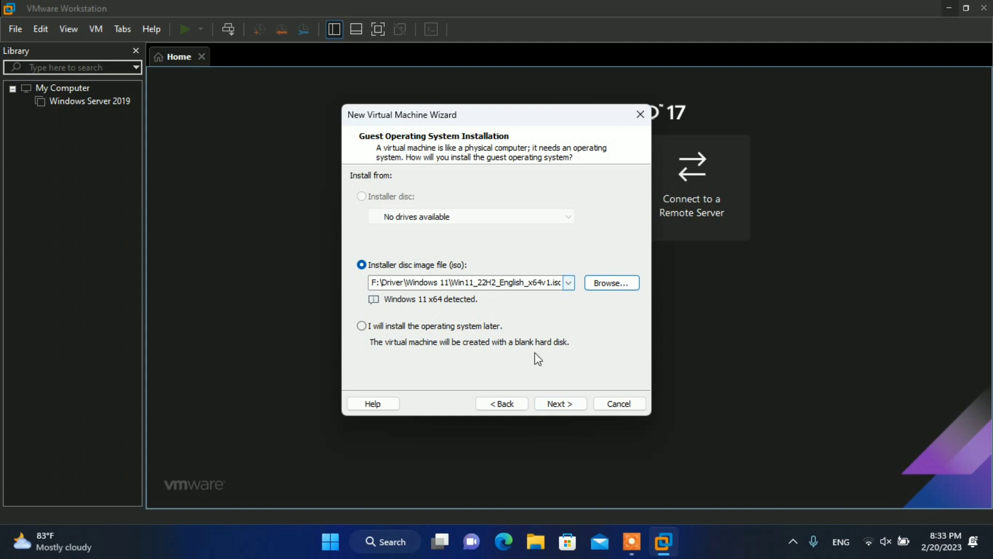
{"action": "left_click", "coordinate": [568, 402]}
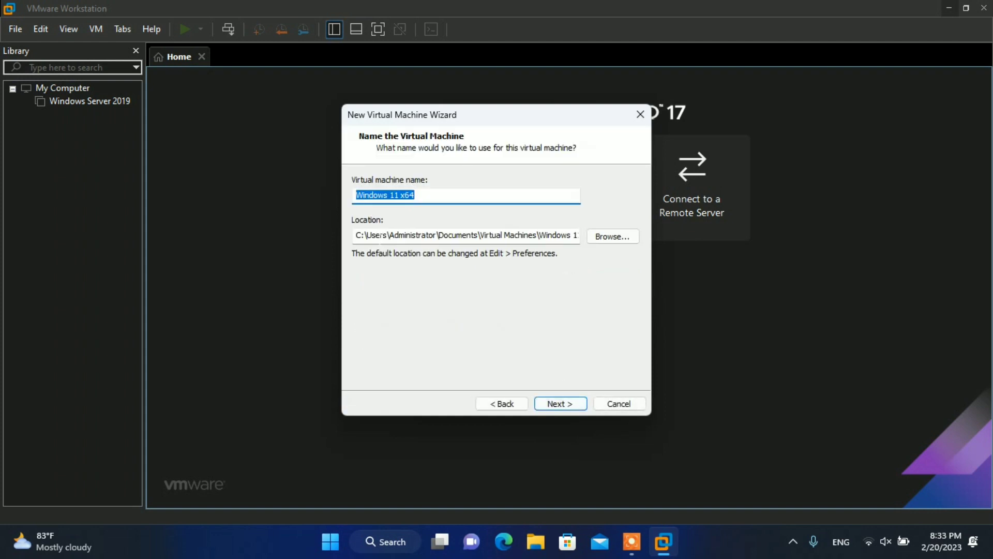
Keep the default virtual machine name 'Windows 11 x64'
{"action": "left_click", "coordinate": [366, 236]}
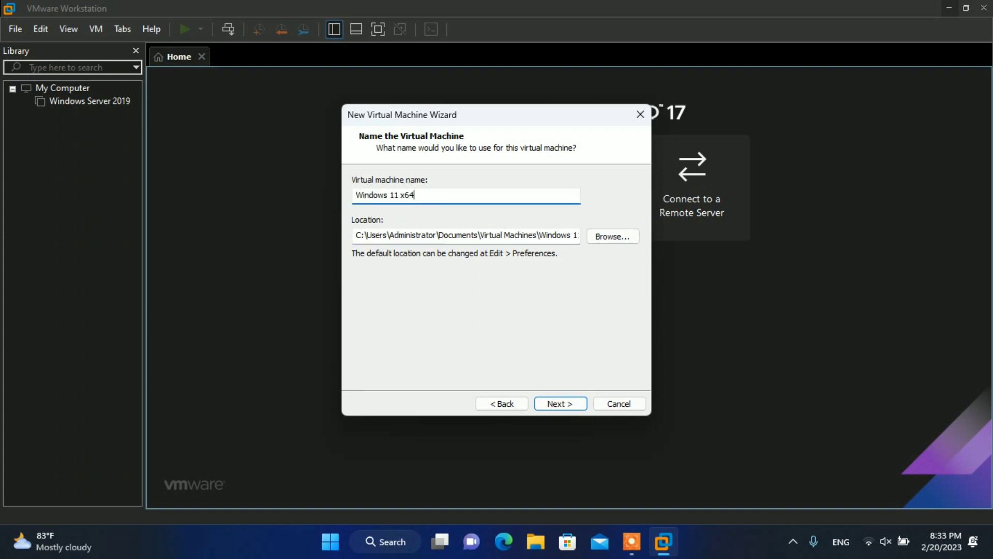
{"action": "key", "text": "ctrl+shift+Left"}
{"action": "key", "text": "ctrl+shift+Left"}
{"action": "key", "text": "End"}
{"action": "left_click", "coordinate": [446, 235]}
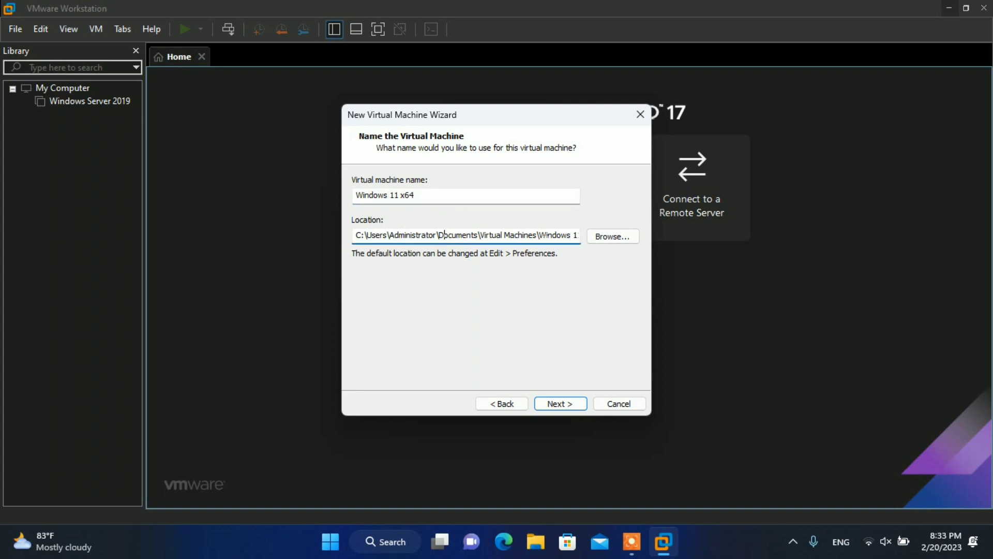
Set the storage location to F:\vmware\Windows11 and continue to encryption
{"action": "left_click", "coordinate": [593, 238]}
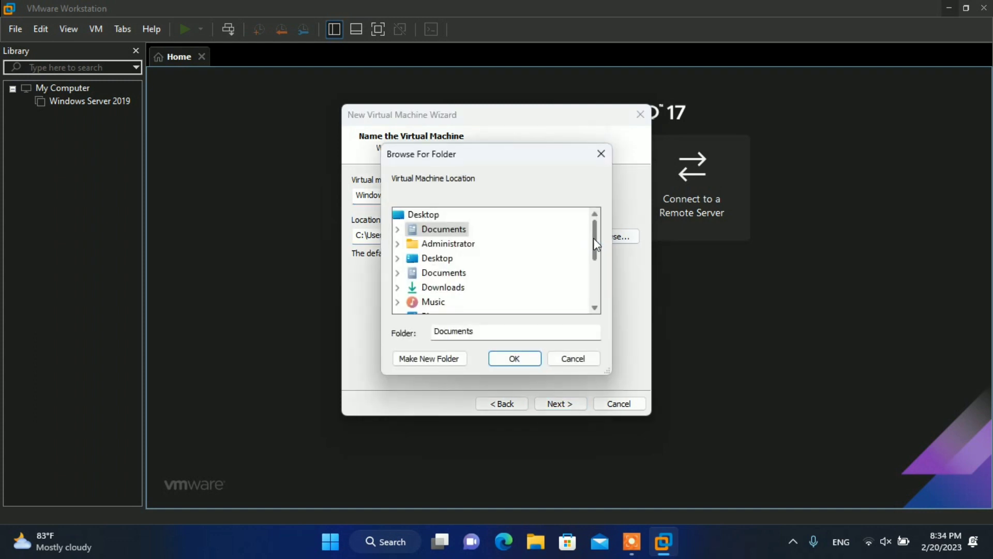
{"action": "left_click_drag", "start_coordinate": [595, 243], "coordinate": [595, 287]}
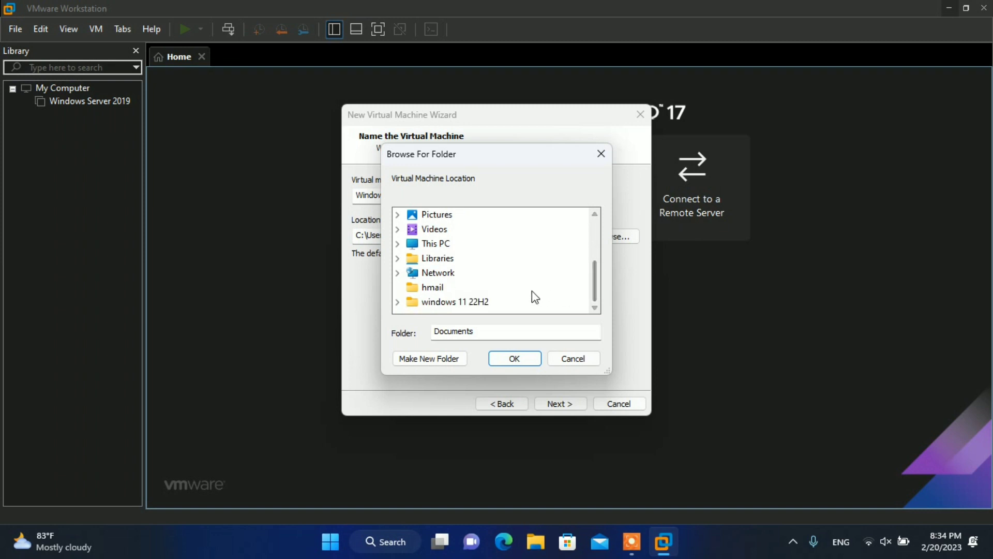
{"action": "left_click", "coordinate": [434, 244]}
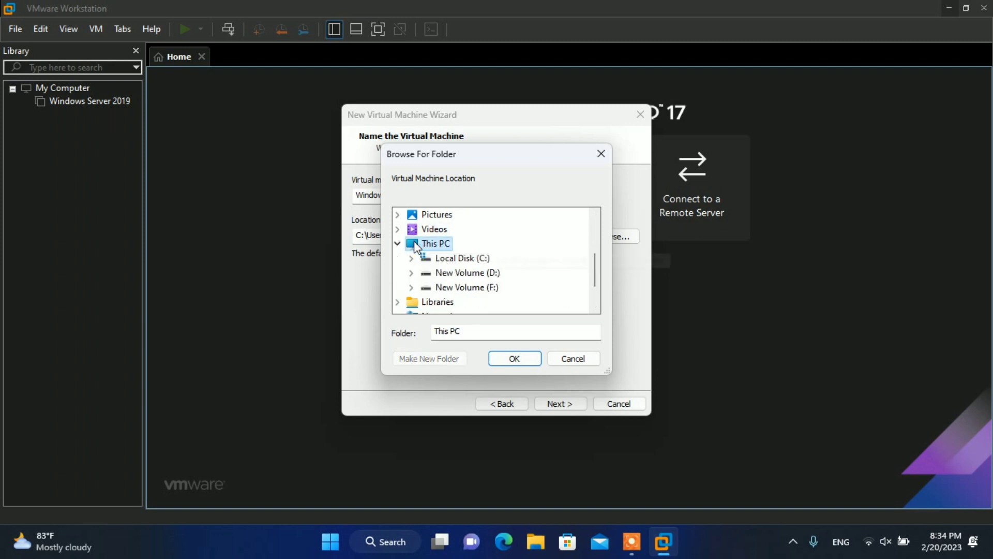
{"action": "double_click", "coordinate": [442, 287]}
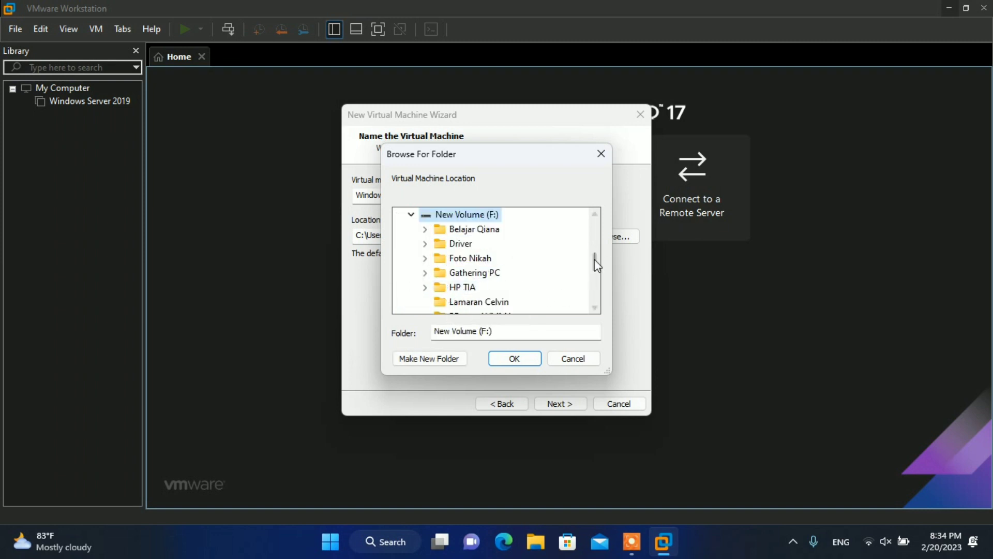
{"action": "left_click_drag", "start_coordinate": [596, 265], "coordinate": [594, 293]}
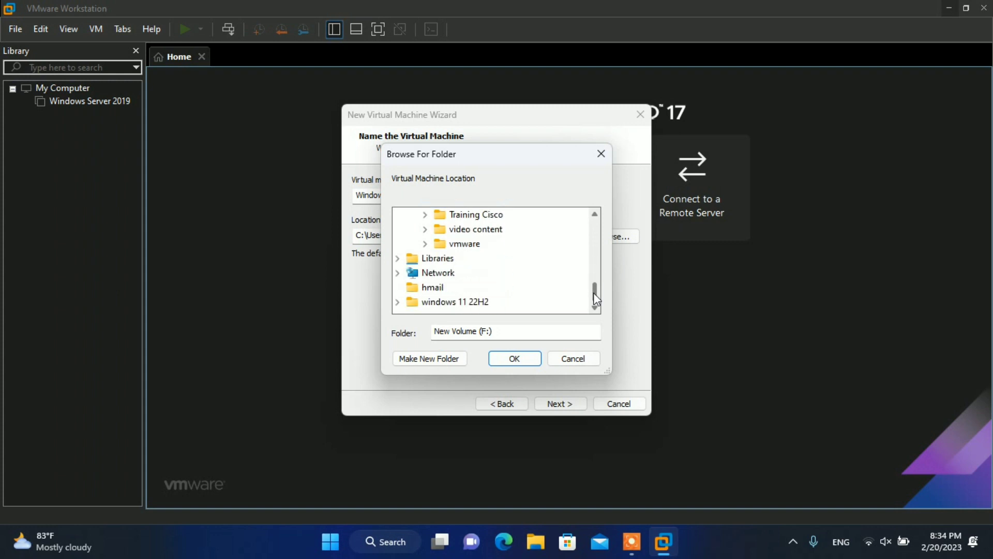
{"action": "double_click", "coordinate": [478, 244]}
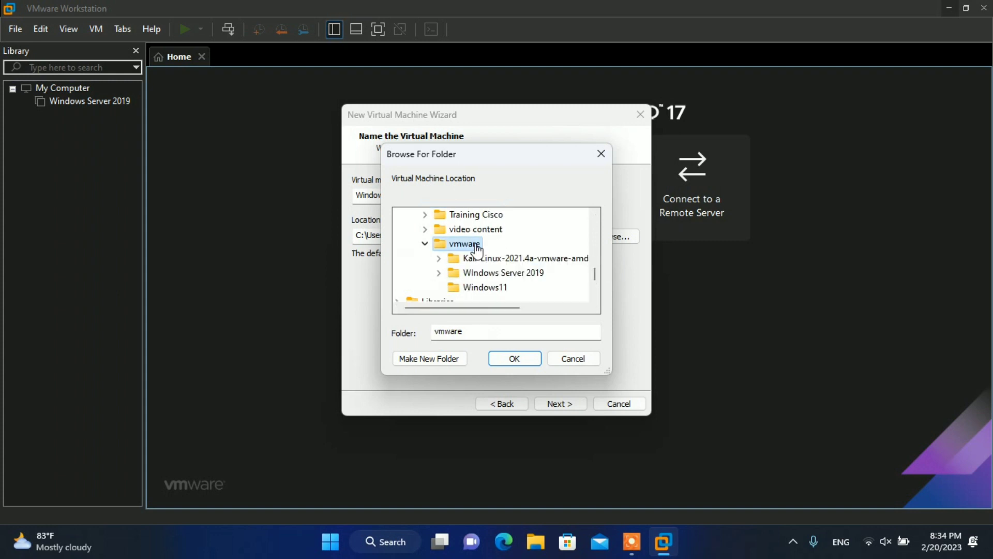
{"action": "left_click", "coordinate": [486, 287]}
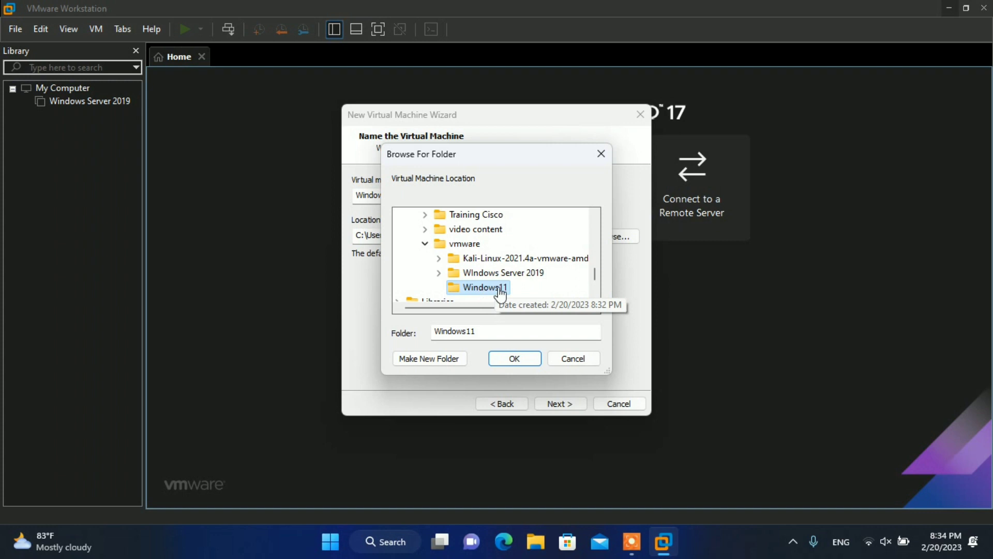
{"action": "left_click", "coordinate": [520, 358]}
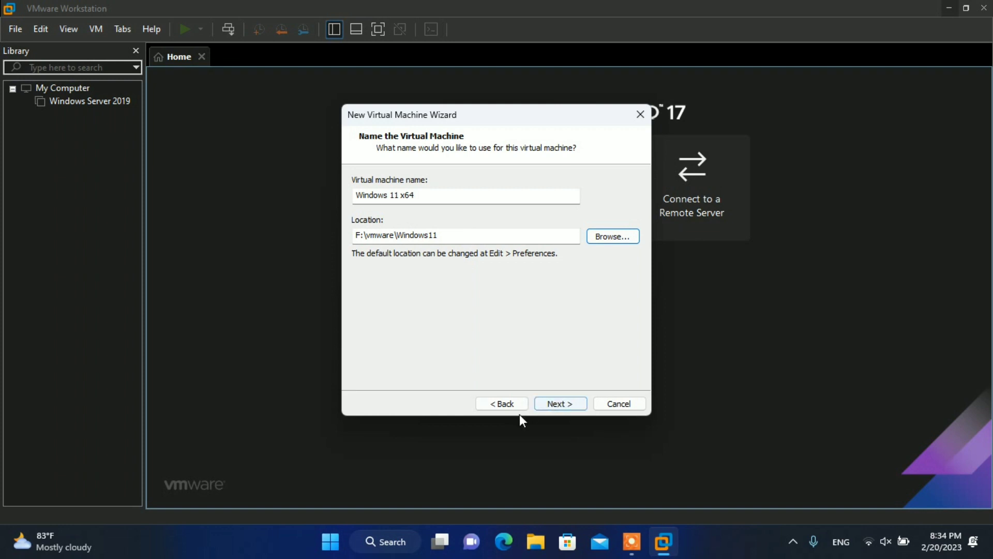
{"action": "left_click", "coordinate": [578, 409]}
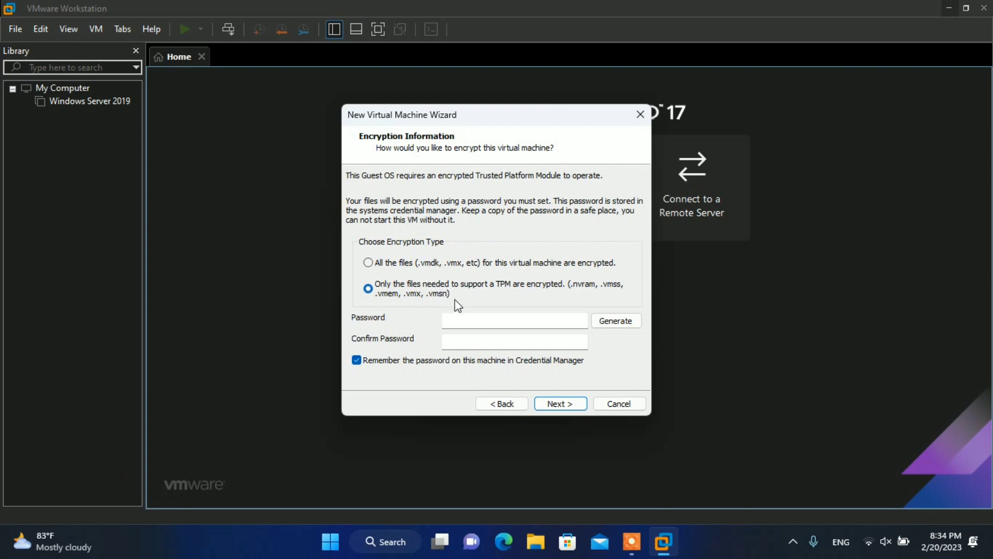
Encrypt all of the virtual machine's files, entering and confirming the encryption password
{"action": "left_click", "coordinate": [399, 263]}
{"action": "left_click", "coordinate": [450, 320]}
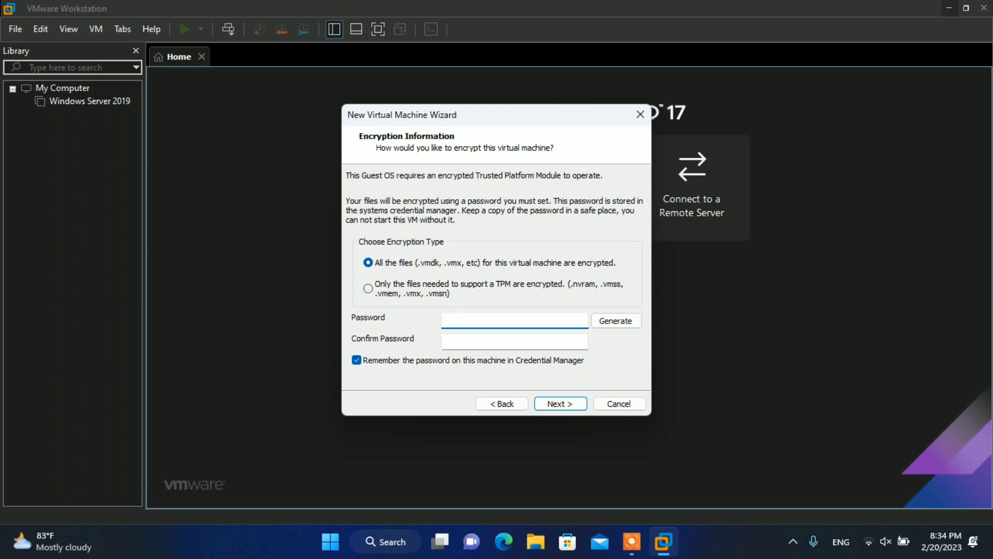
{"action": "key", "text": "Tab"}
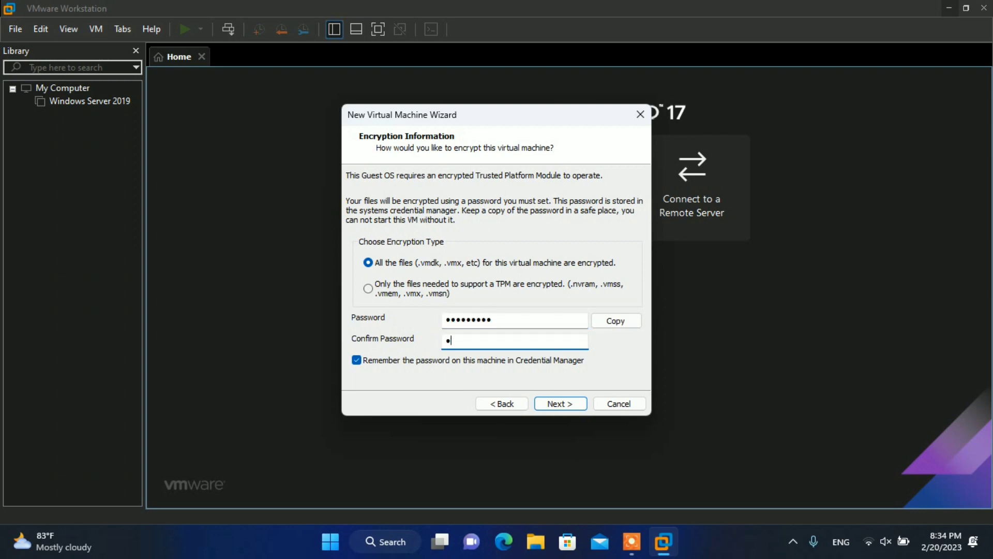
{"action": "left_click", "coordinate": [569, 403]}
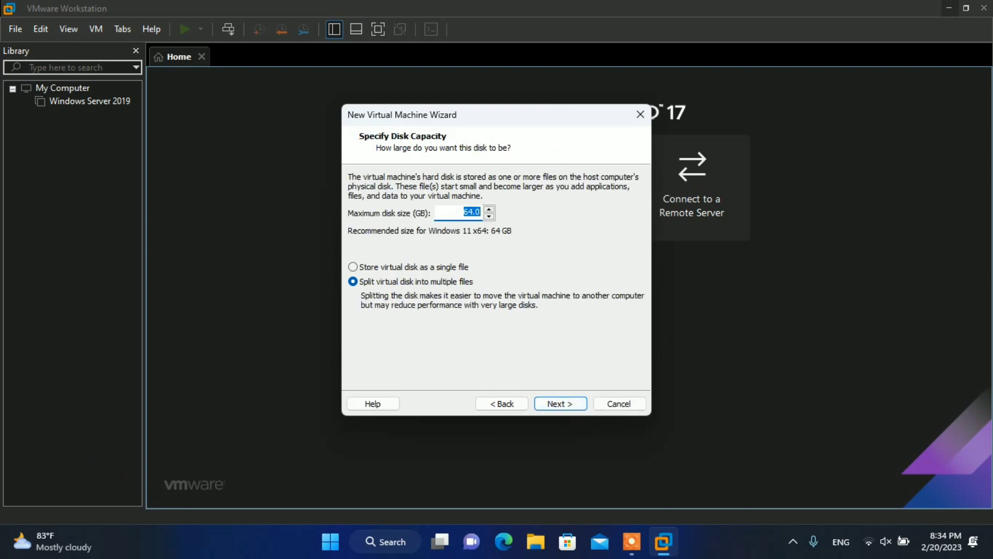
Keep the 64.0 GB maximum disk size, split into multiple files
{"action": "left_click", "coordinate": [465, 212]}
{"action": "left_click", "coordinate": [556, 405]}
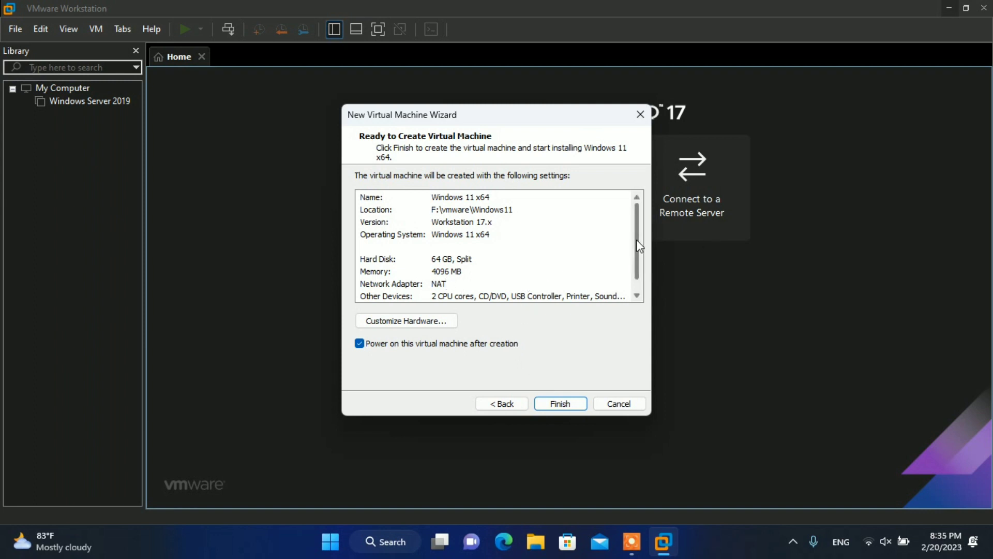
Review the 64 GB disk, 4096 MB memory and NAT summary, then finish creating the VM
{"action": "scroll", "coordinate": [636, 240], "scroll_direction": "down", "scroll_amount": 1}
{"action": "left_click", "coordinate": [450, 248]}
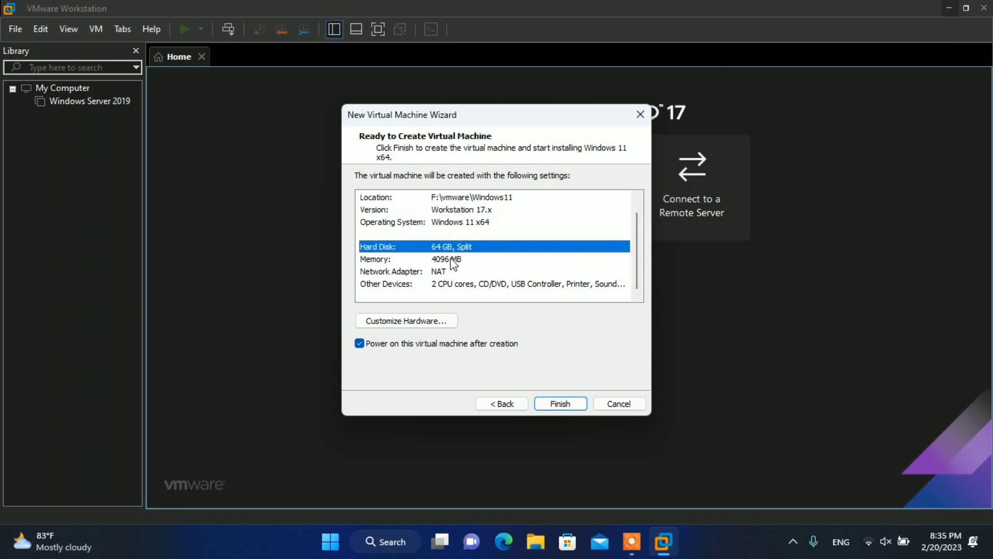
{"action": "left_click", "coordinate": [456, 260]}
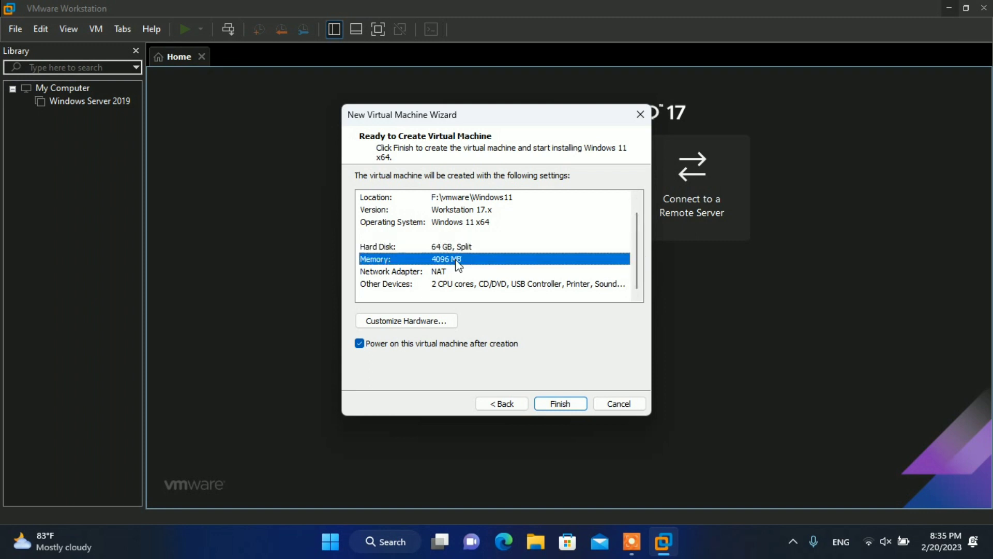
{"action": "left_click", "coordinate": [450, 271]}
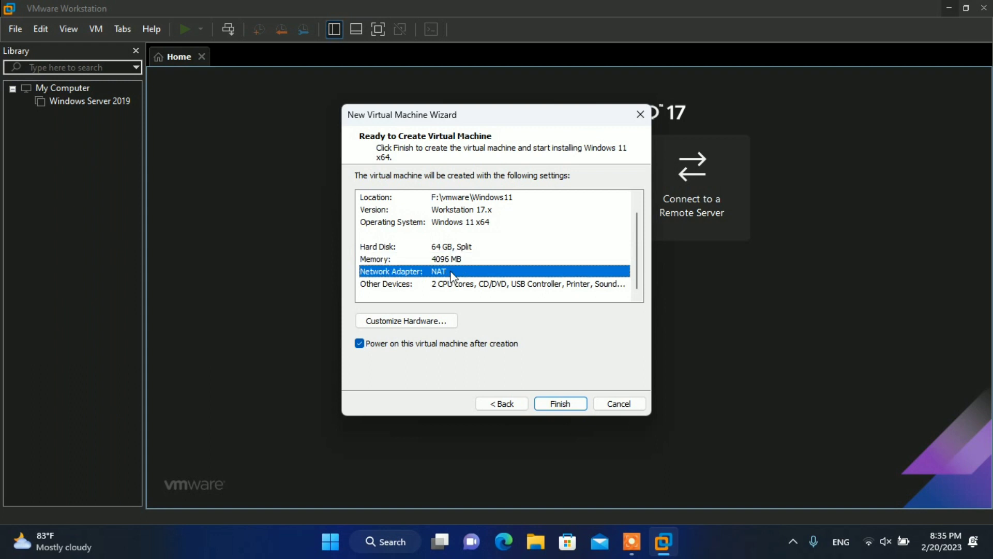
{"action": "left_click", "coordinate": [452, 284]}
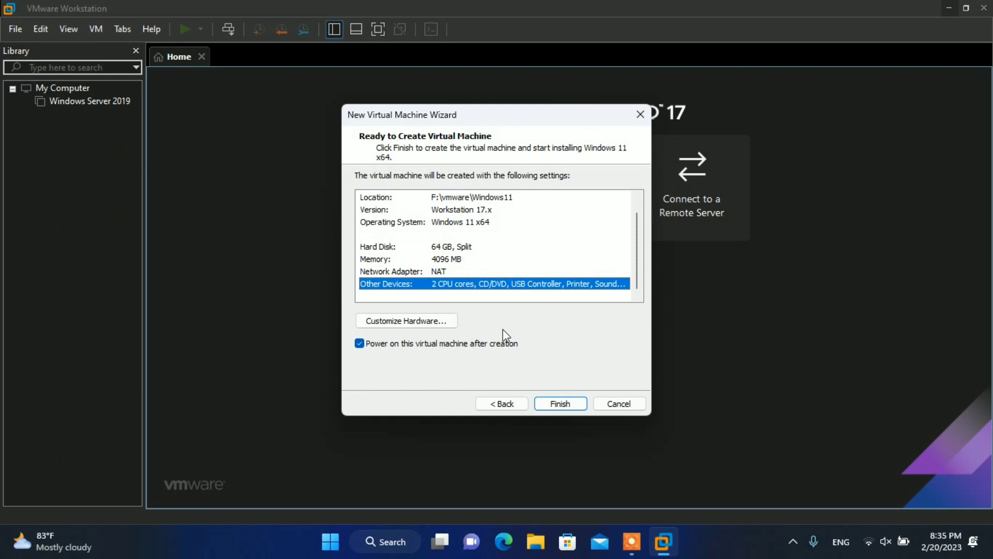
{"action": "left_click", "coordinate": [561, 402]}
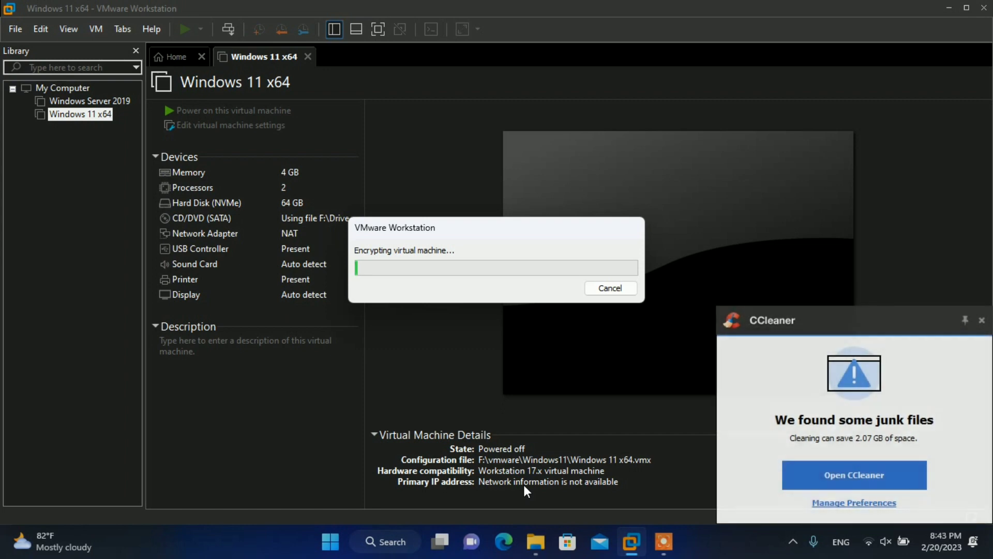
Dismiss the CCleaner junk-files popup while the Windows 11 x64 VM finishes encrypting and powers on
{"action": "left_click", "coordinate": [982, 320]}
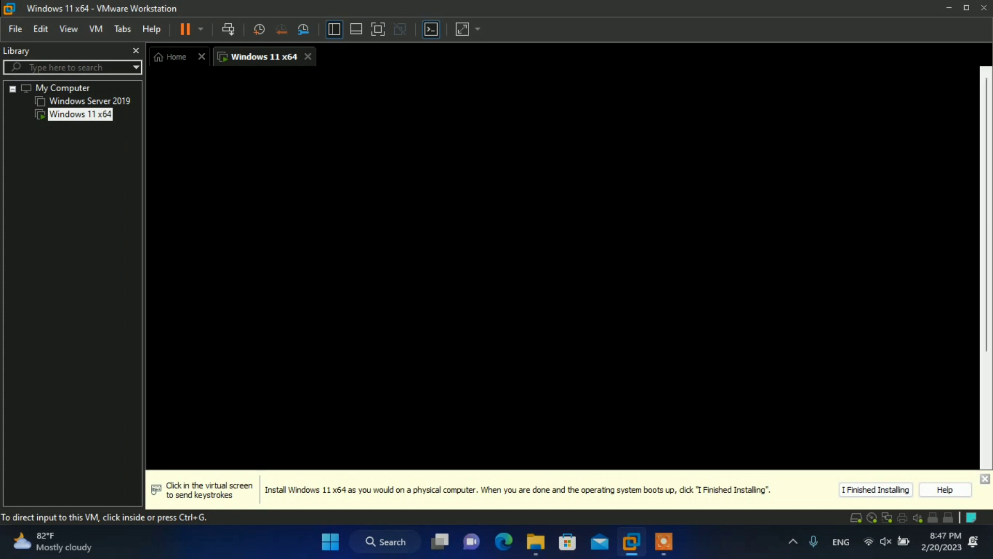
Boot the Windows 11 x64 VM from the installation DVD at the boot prompt, then release input to the host
{"action": "left_click", "coordinate": [505, 235]}
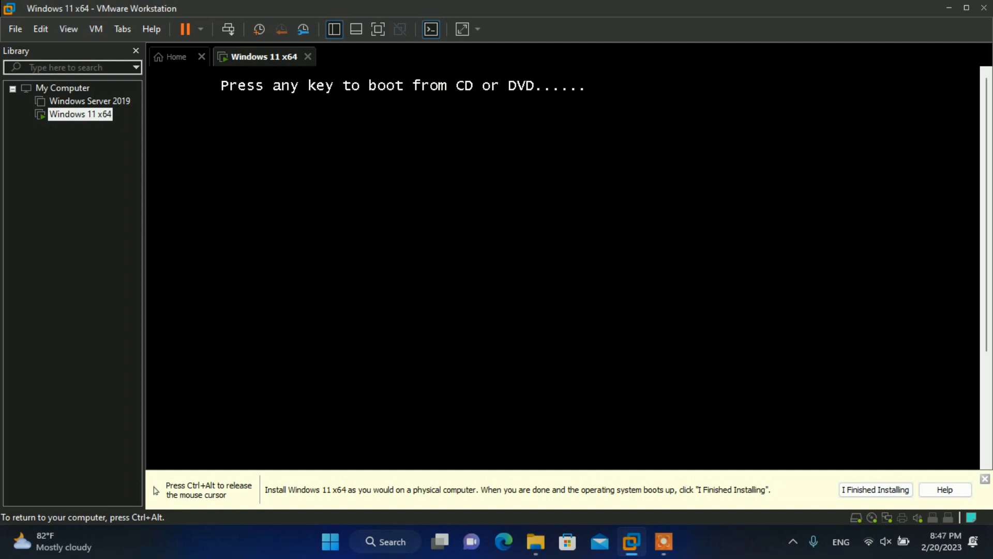
{"action": "key", "text": "Return"}
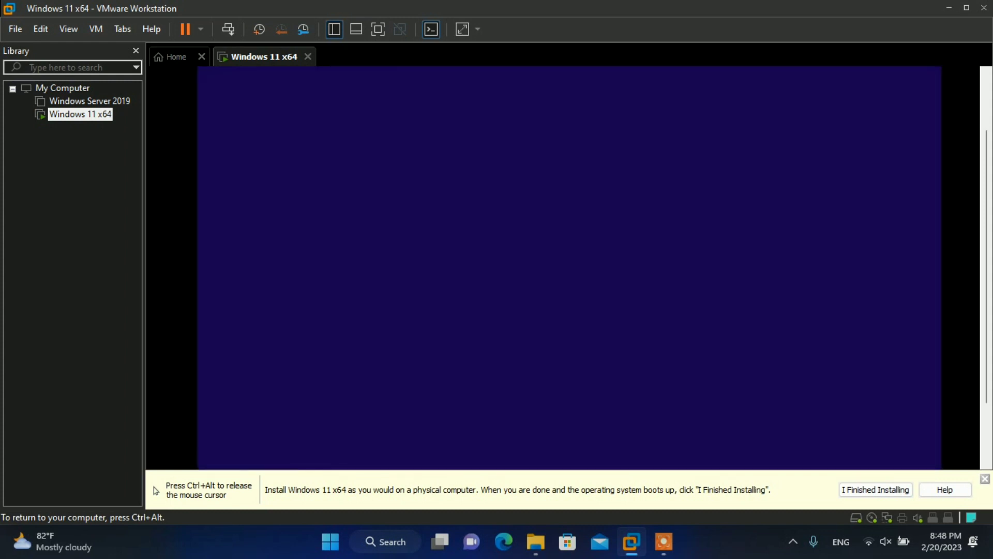
{"action": "key", "text": "ctrl+alt"}
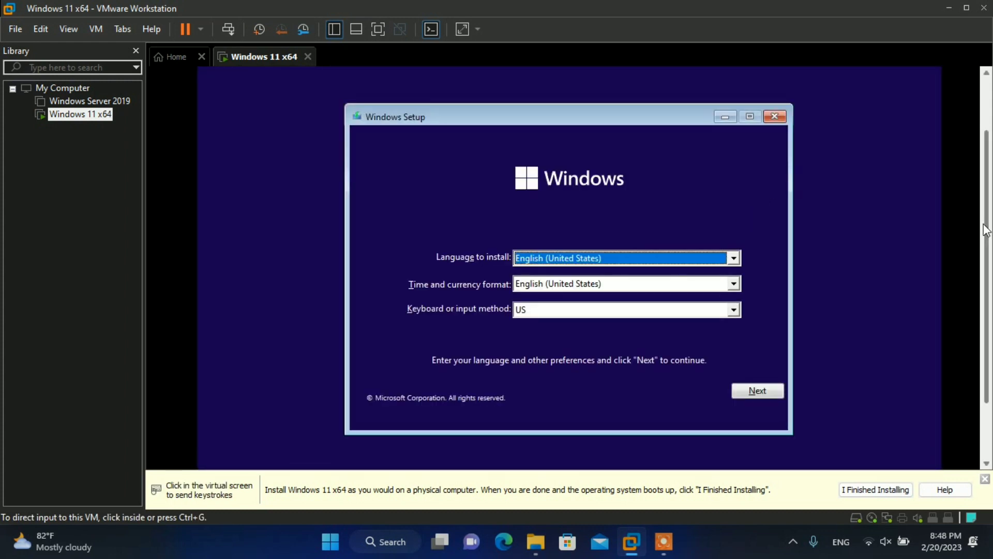
Keep the English (United States) language defaults and choose Install now to launch Windows Setup
{"action": "left_click", "coordinate": [791, 357]}
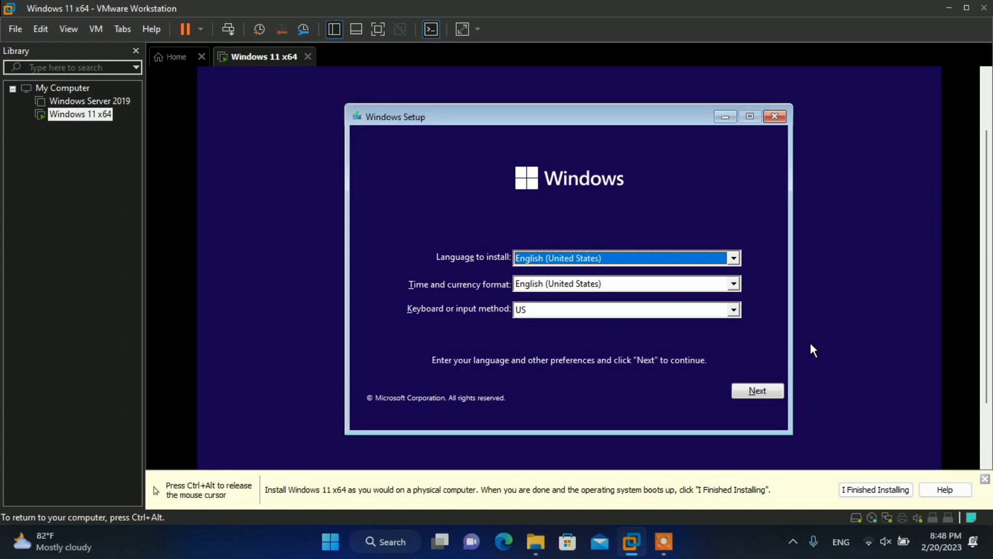
{"action": "left_click", "coordinate": [751, 388]}
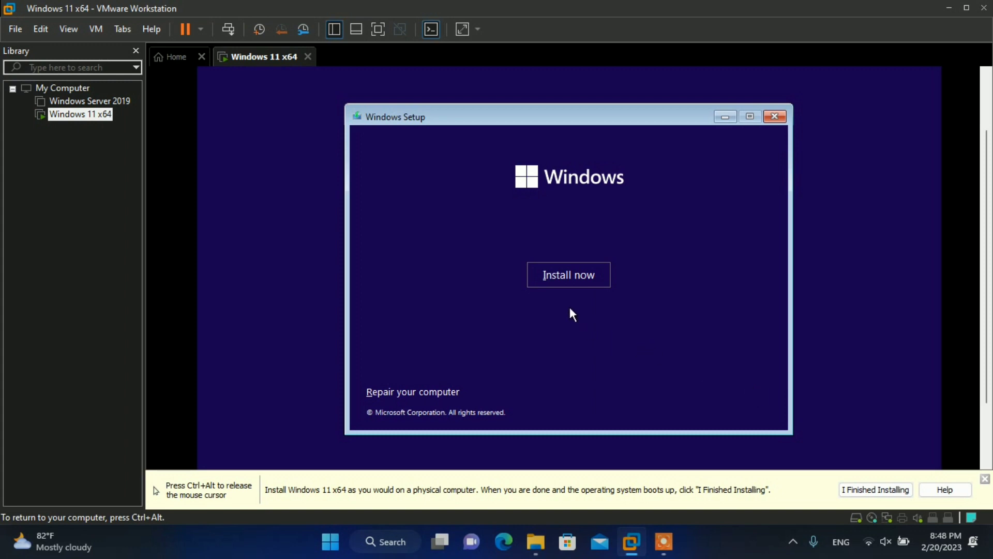
{"action": "left_click", "coordinate": [578, 281]}
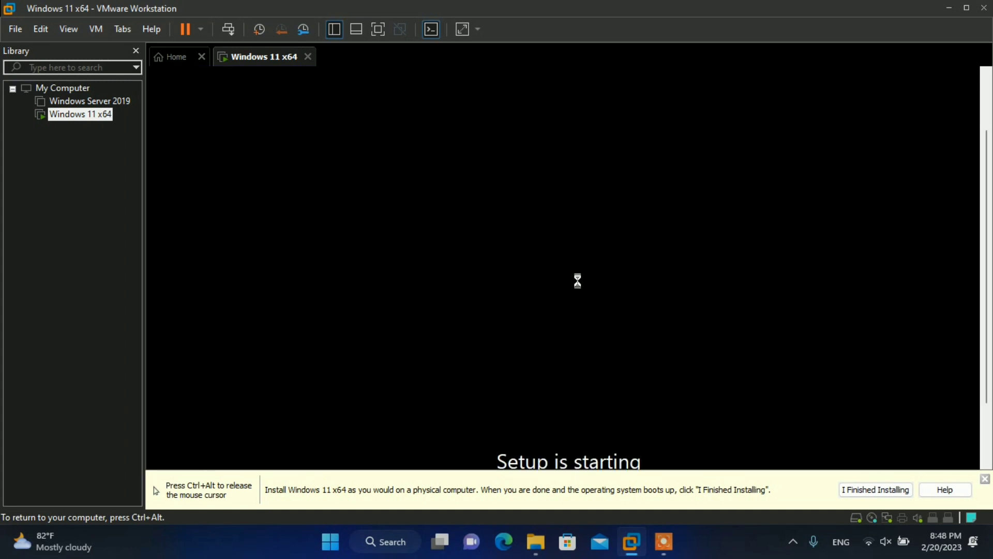
{"action": "key", "text": "ctrl+alt"}
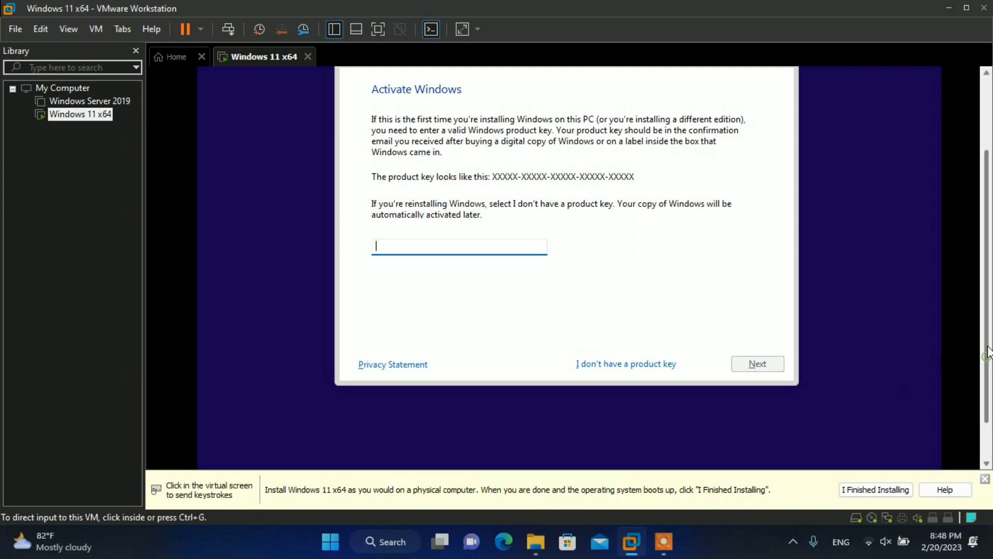
Choose 'I don't have a product key' on the Activate Windows page
{"action": "left_click_drag", "start_coordinate": [985, 362], "coordinate": [989, 341]}
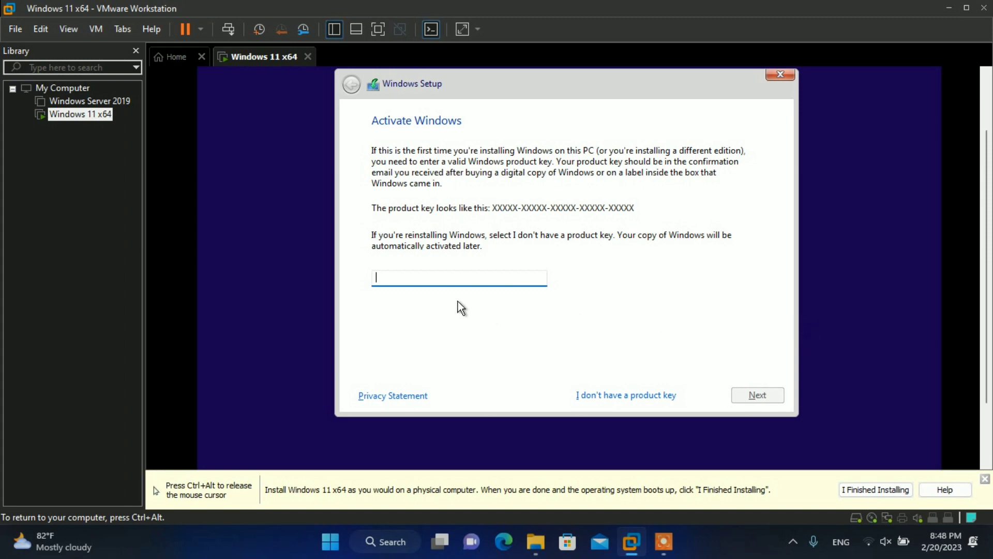
{"action": "left_click", "coordinate": [600, 391]}
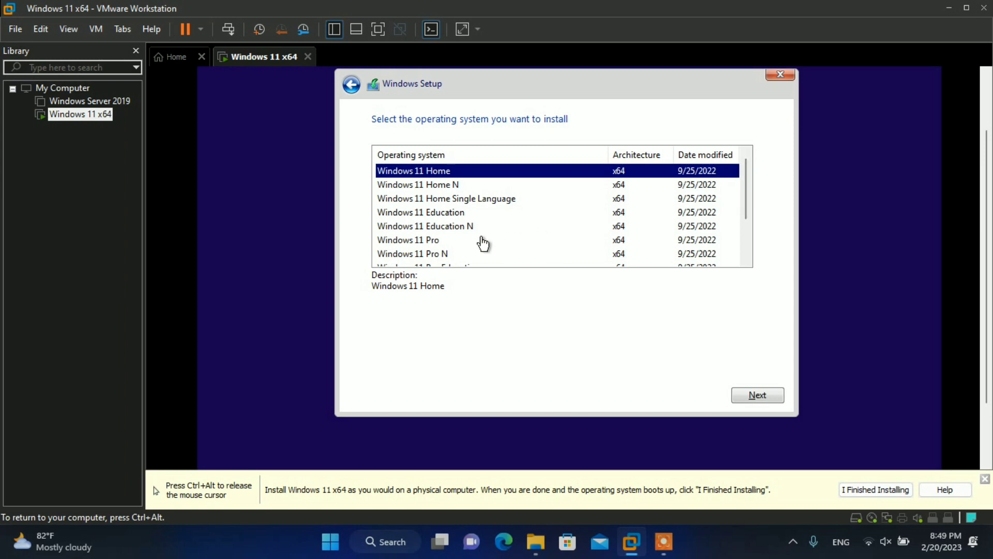
Select the Windows 11 Pro edition and accept the Microsoft license terms
{"action": "left_click", "coordinate": [415, 242]}
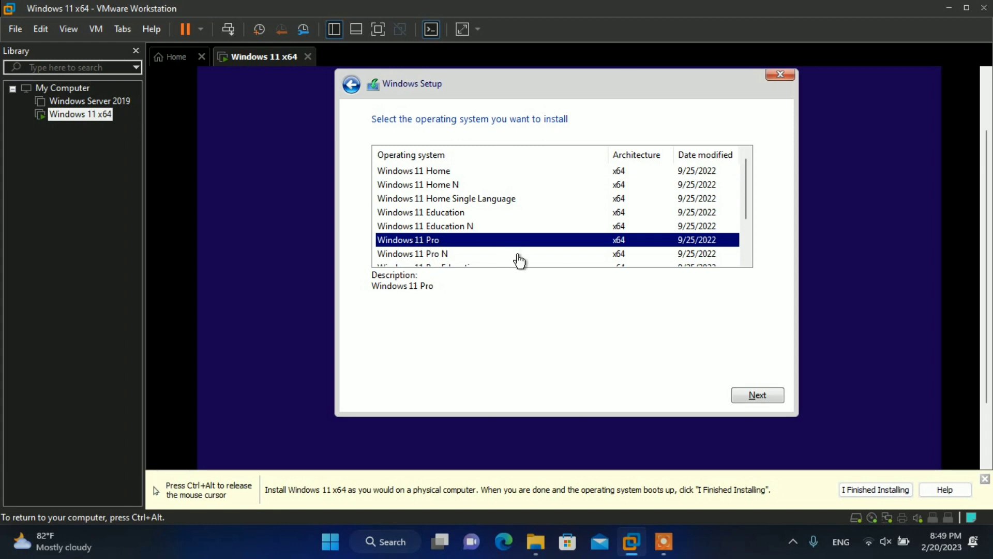
{"action": "left_click", "coordinate": [773, 401]}
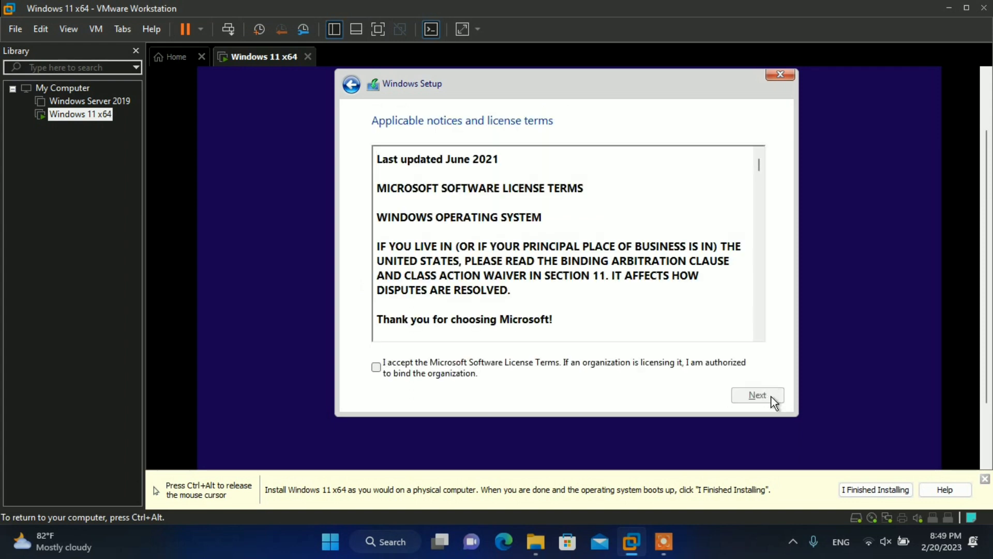
{"action": "left_click", "coordinate": [377, 367]}
{"action": "left_click", "coordinate": [748, 398]}
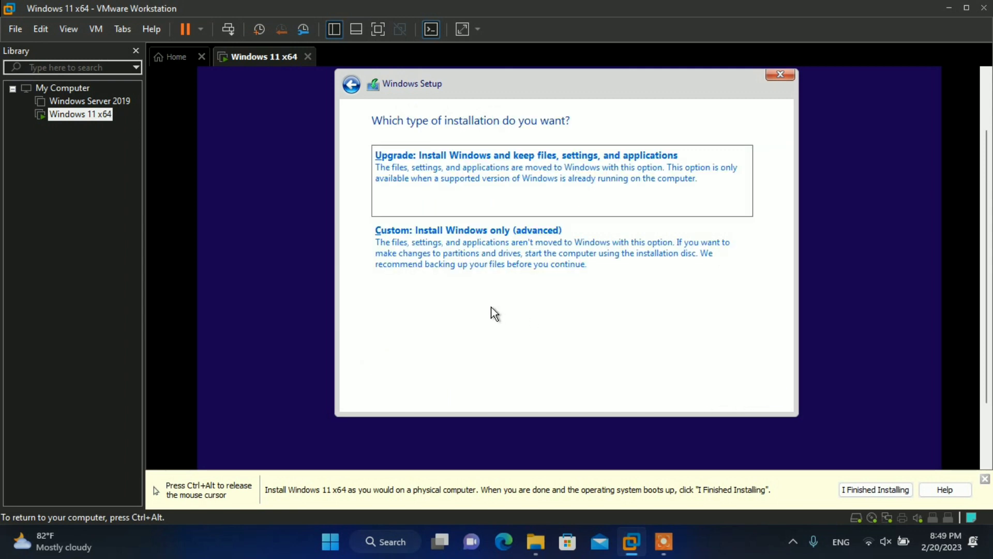
Pick Custom install, create a 65536 MB partition with system partitions, and install onto Drive 0 Partition 3
{"action": "left_click", "coordinate": [462, 274]}
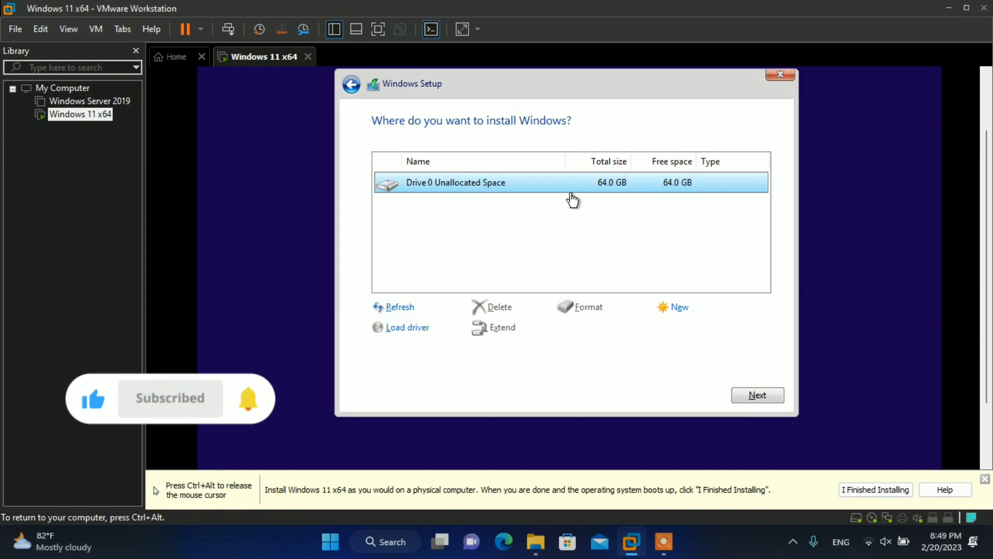
{"action": "left_click", "coordinate": [681, 310]}
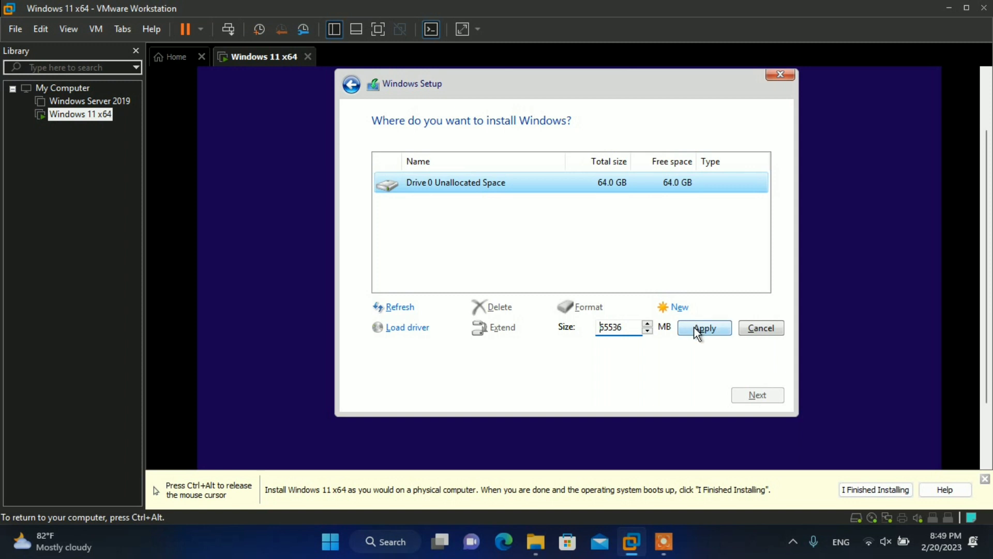
{"action": "left_click", "coordinate": [694, 328]}
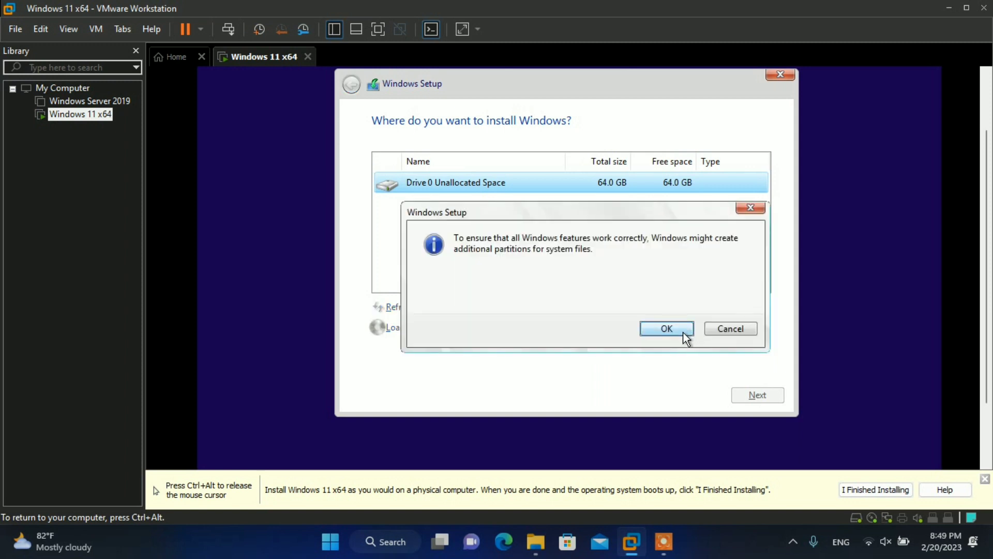
{"action": "left_click", "coordinate": [684, 334]}
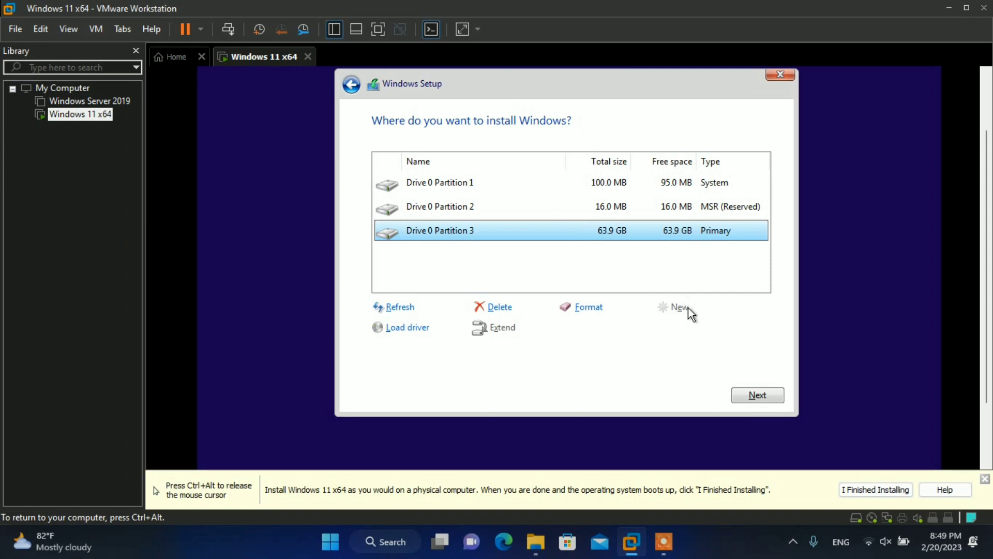
{"action": "left_click", "coordinate": [752, 394]}
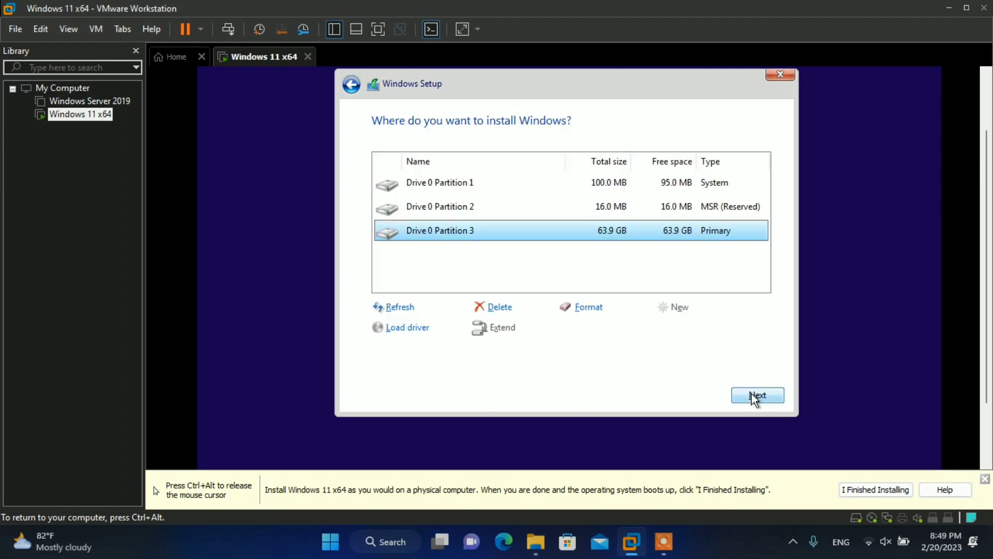
{"action": "left_click", "coordinate": [754, 395]}
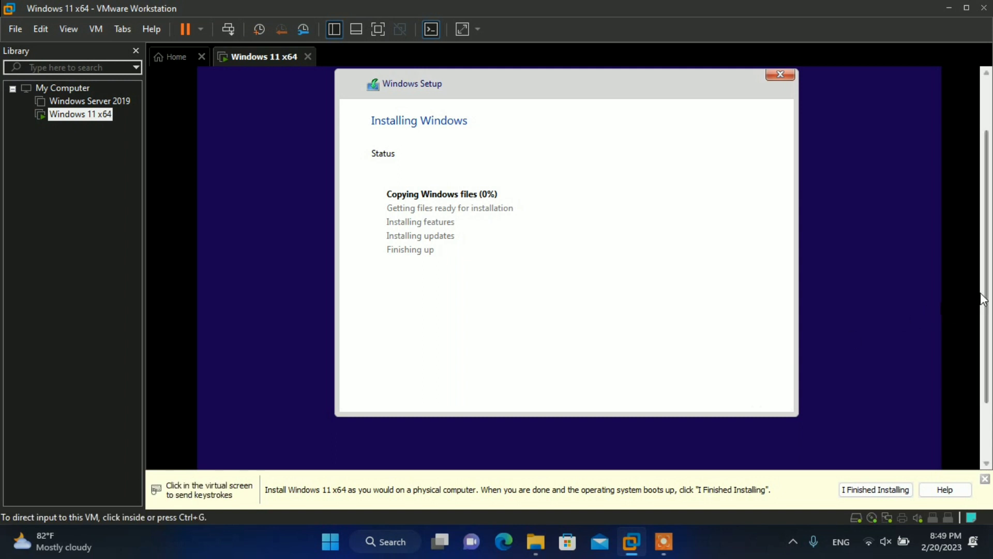
Return mouse and keyboard to the host while Setup copies Windows files
{"action": "left_click_drag", "start_coordinate": [987, 303], "coordinate": [989, 286]}
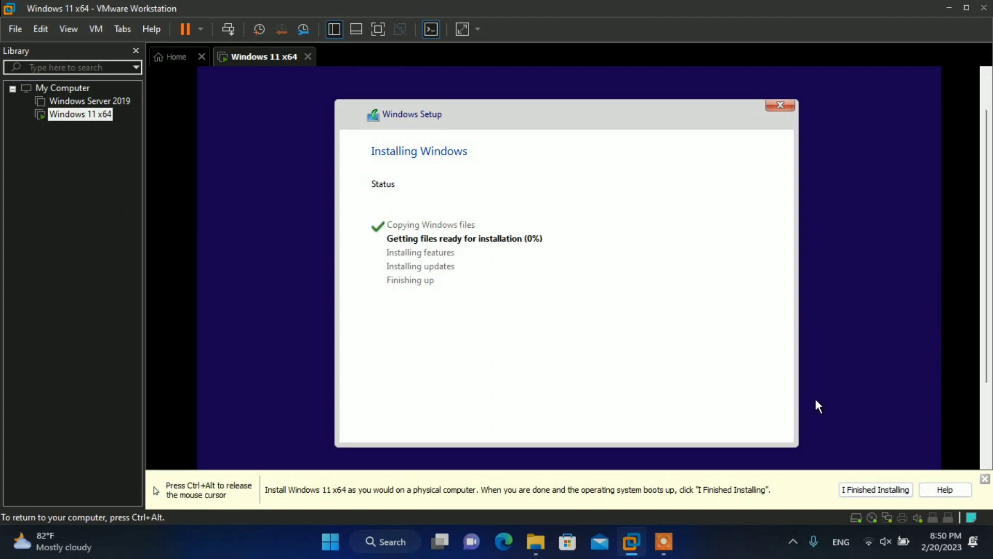
{"action": "key", "text": "ctrl+alt"}
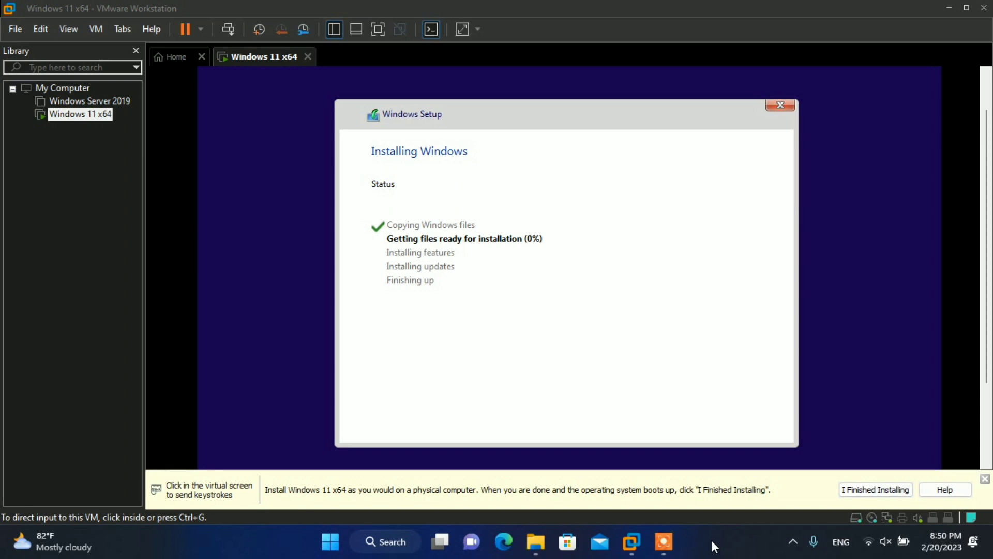
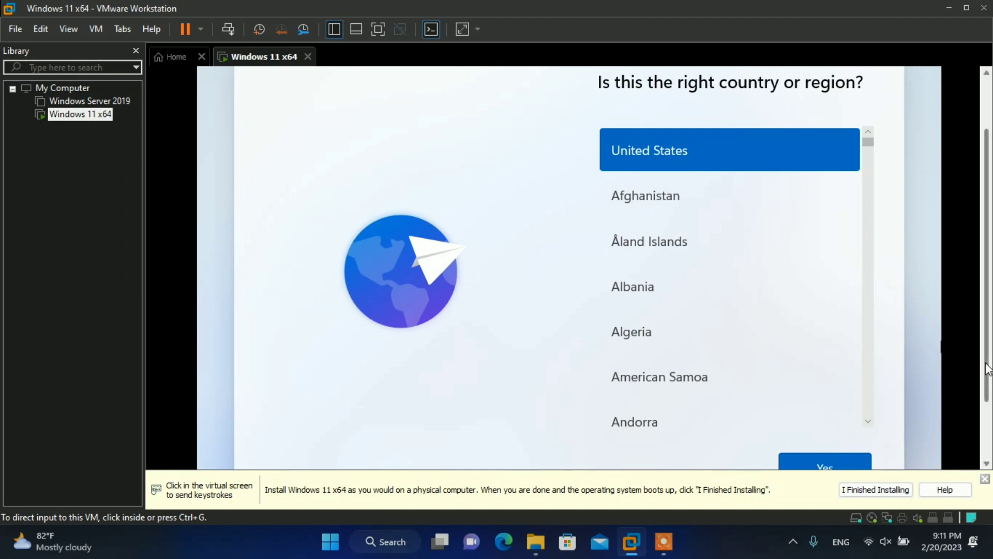
Confirm United States as the region and US as the keyboard layout
{"action": "scroll", "coordinate": [986, 369], "scroll_direction": "down", "scroll_amount": 2}
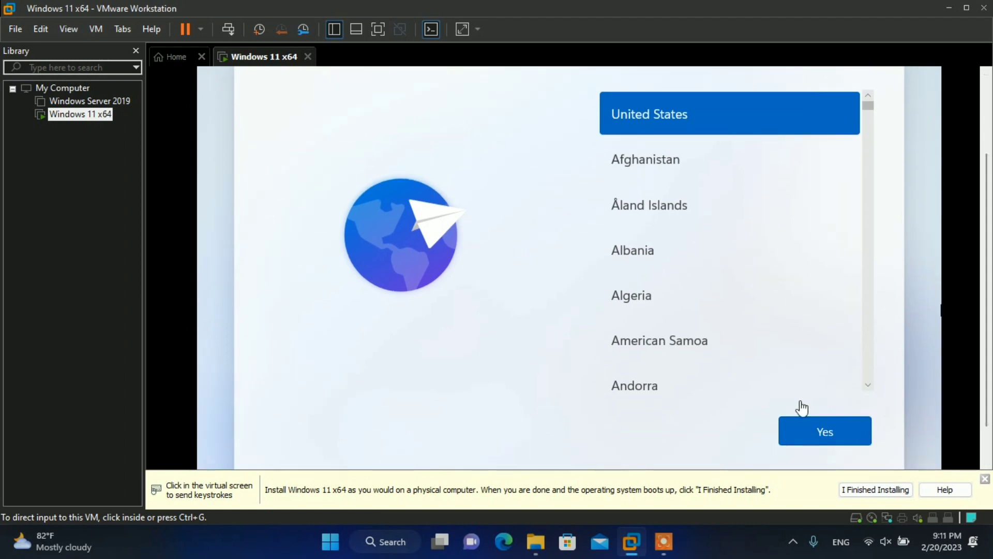
{"action": "left_click", "coordinate": [834, 433]}
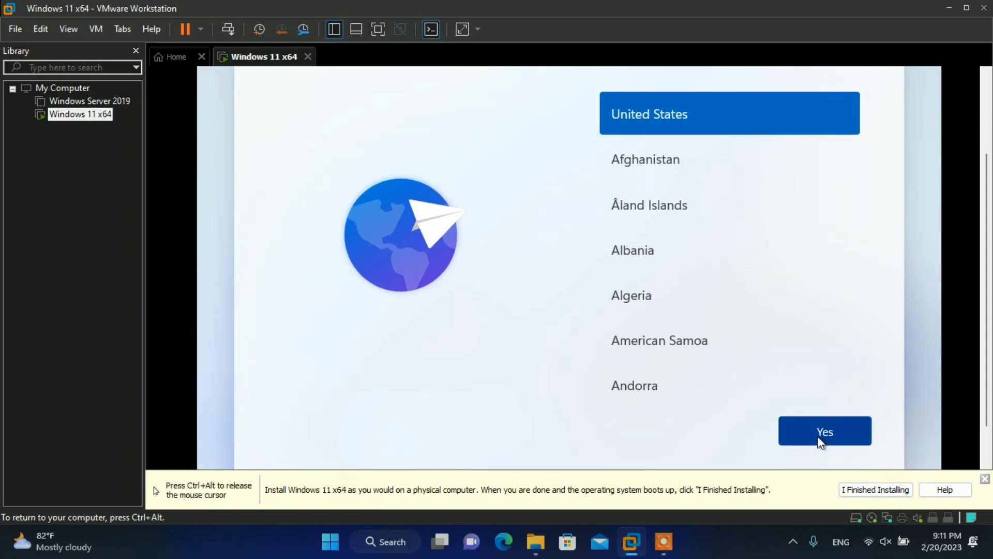
{"action": "key", "text": "ctrl+alt"}
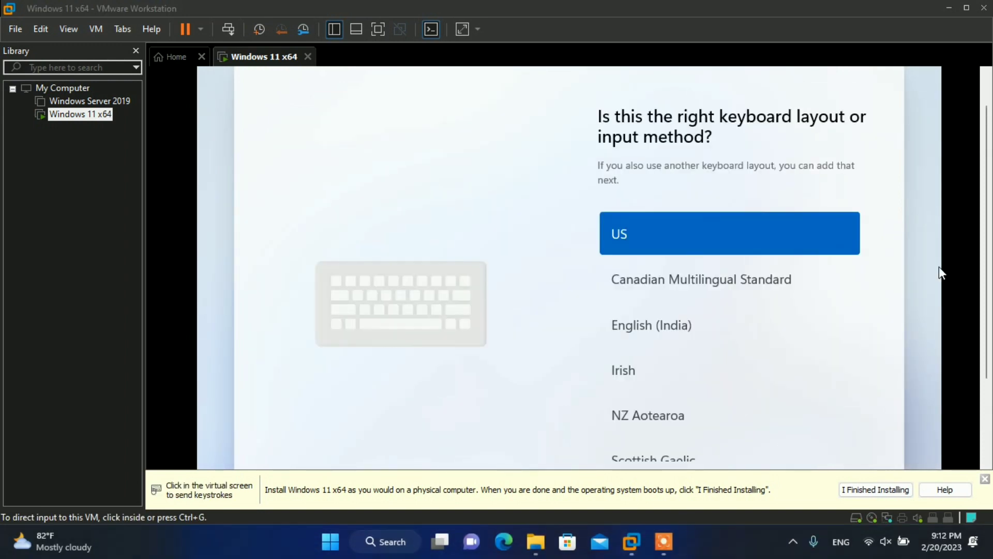
{"action": "left_click", "coordinate": [477, 212]}
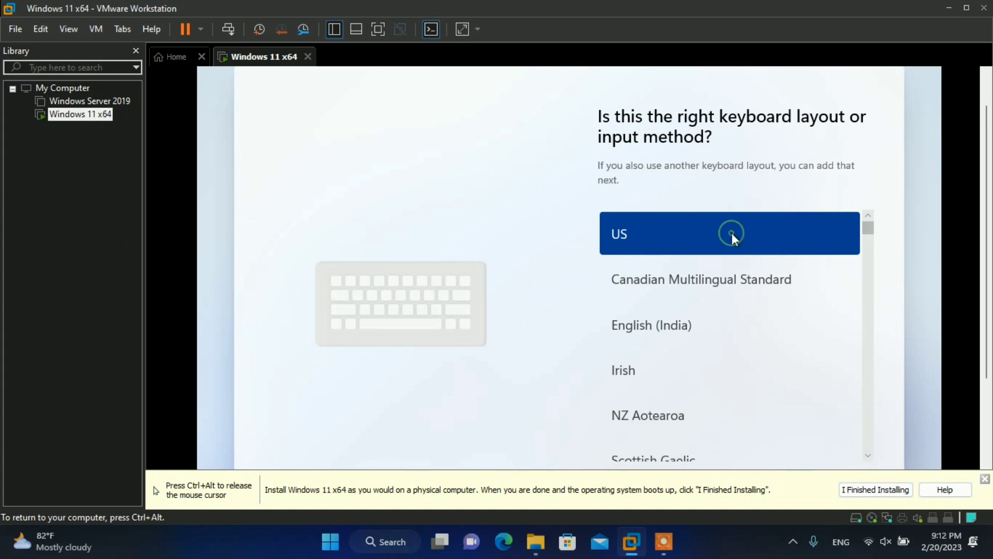
{"action": "key", "text": "ctrl+alt"}
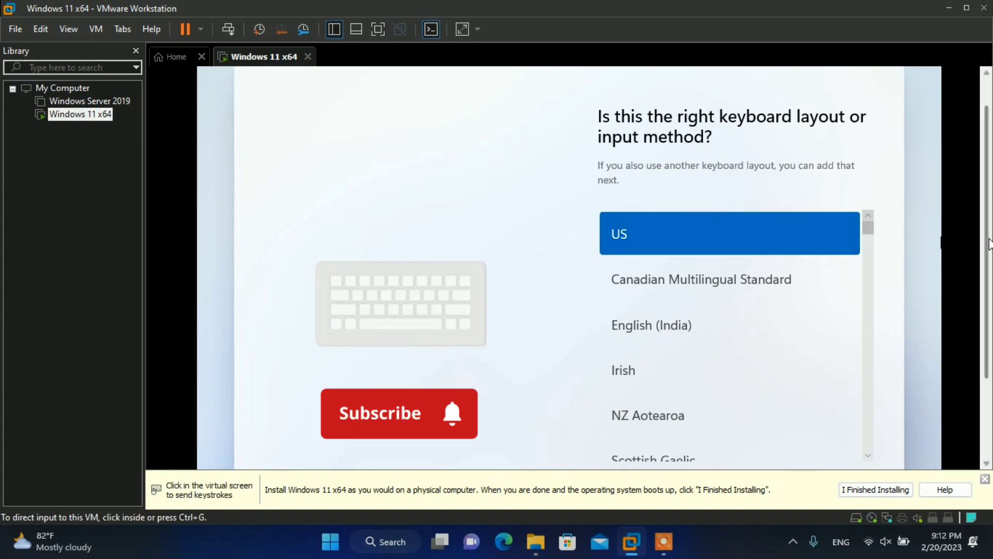
{"action": "scroll", "coordinate": [988, 257], "scroll_direction": "down", "scroll_amount": 2}
{"action": "left_click", "coordinate": [860, 342]}
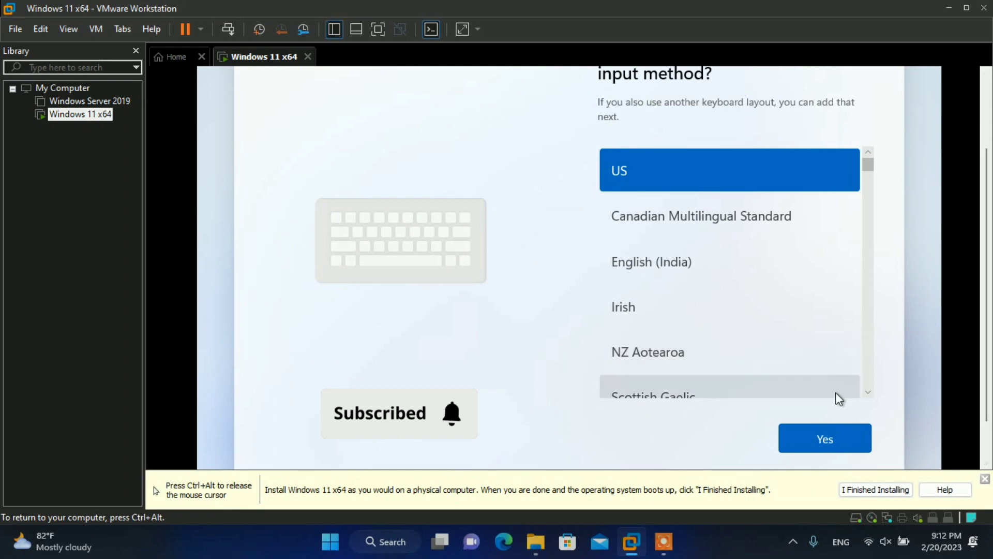
{"action": "left_click", "coordinate": [825, 434]}
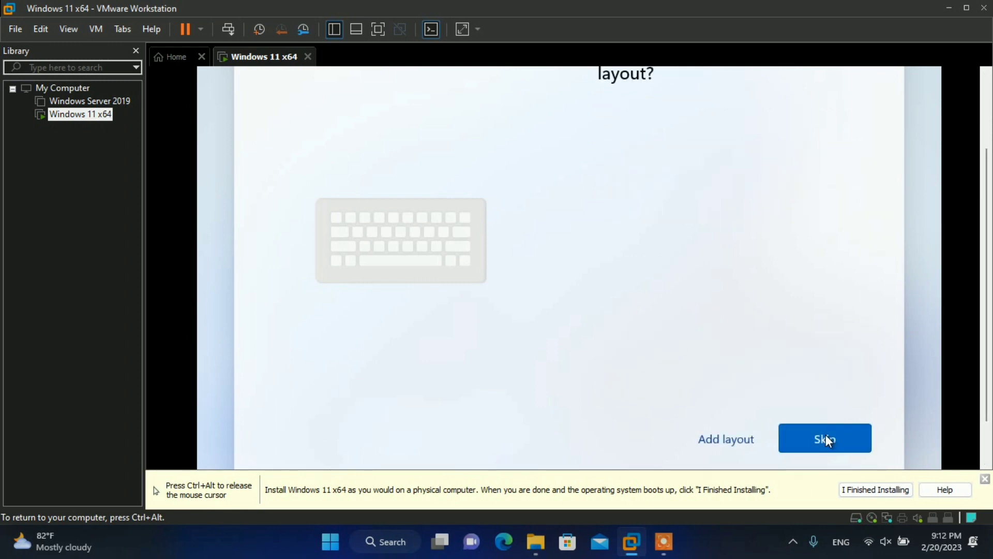
Skip adding a second keyboard layout
{"action": "key", "text": "ctrl+alt"}
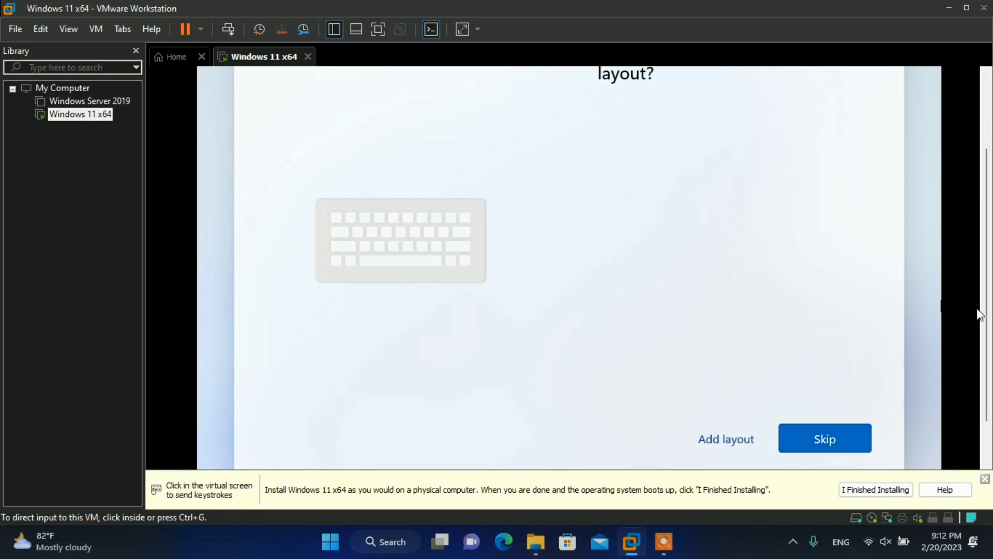
{"action": "left_click_drag", "start_coordinate": [988, 316], "coordinate": [988, 282]}
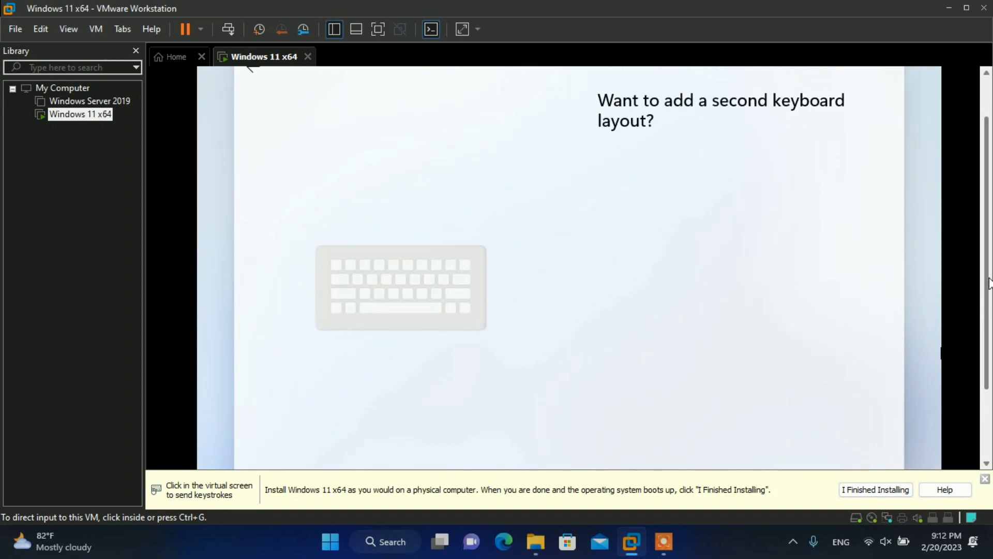
{"action": "left_click_drag", "start_coordinate": [988, 282], "coordinate": [988, 307]}
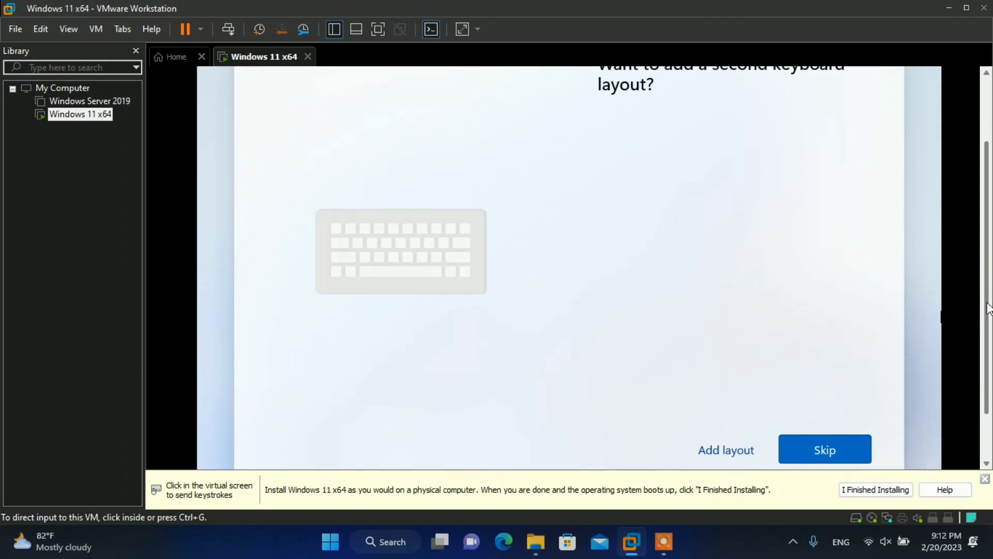
{"action": "left_click", "coordinate": [939, 317]}
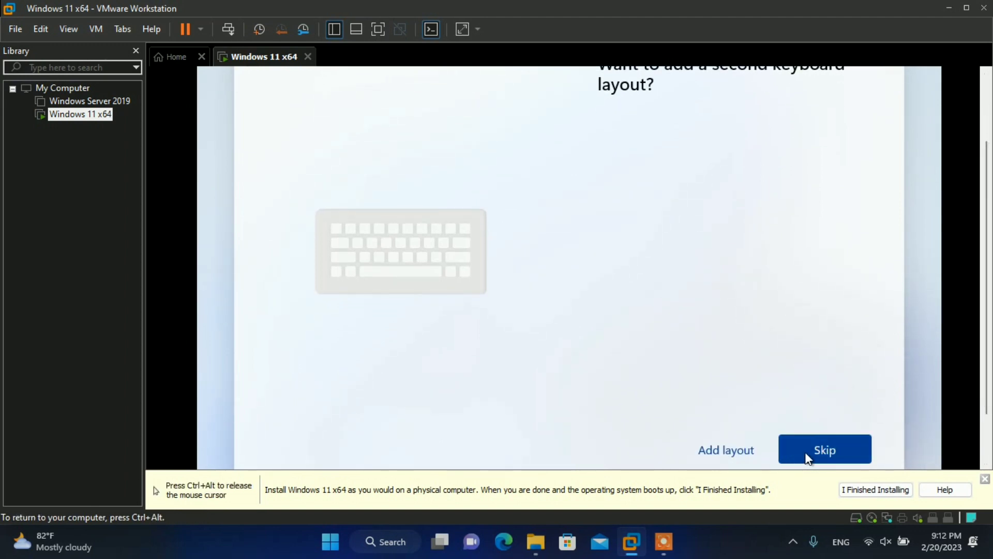
{"action": "left_click", "coordinate": [805, 454]}
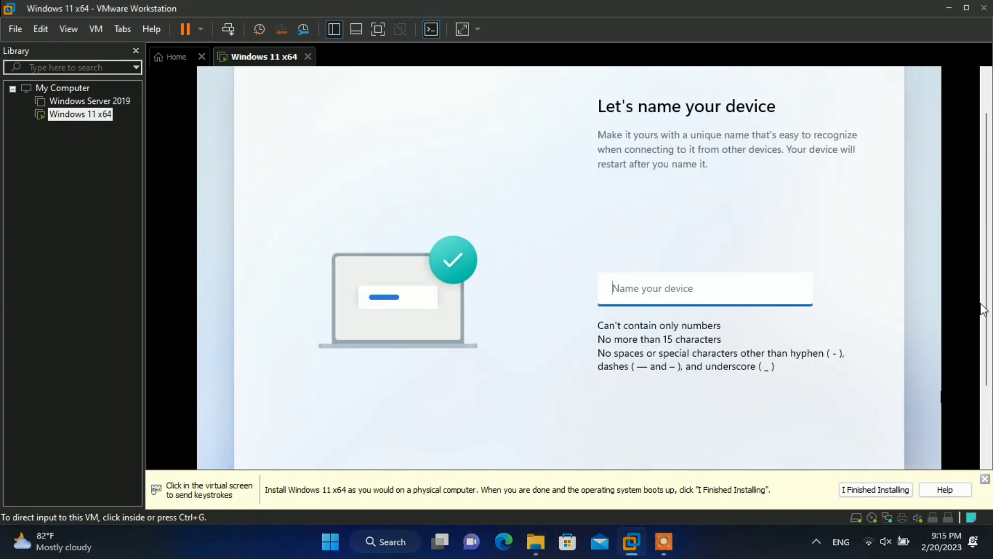
Name the device 'ontachannel' and continue through the restart to the user-name page
{"action": "left_click", "coordinate": [693, 280]}
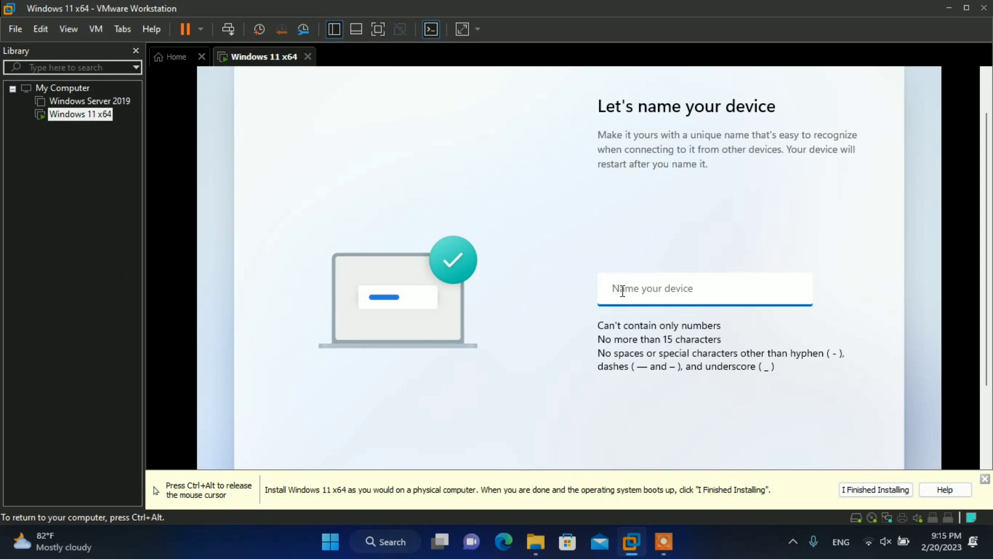
{"action": "type", "text": "ontachannel"}
{"action": "key", "text": "ctrl+alt"}
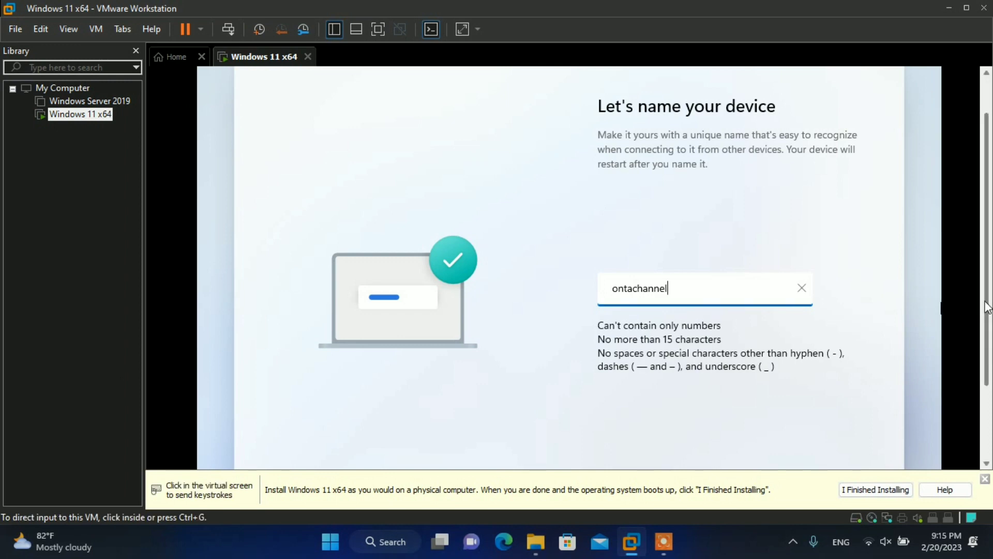
{"action": "left_click_drag", "start_coordinate": [987, 307], "coordinate": [987, 341]}
{"action": "left_click", "coordinate": [910, 365]}
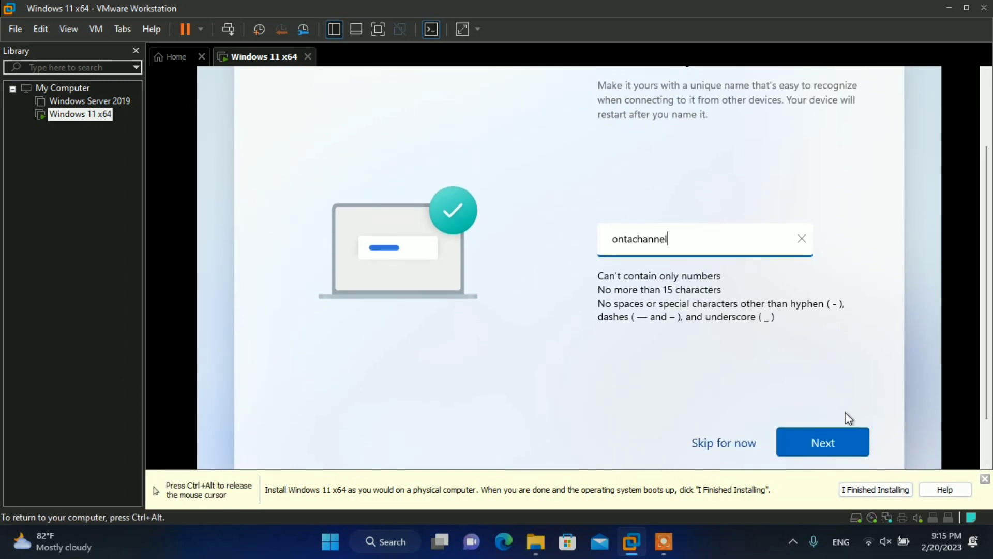
{"action": "left_click", "coordinate": [799, 444]}
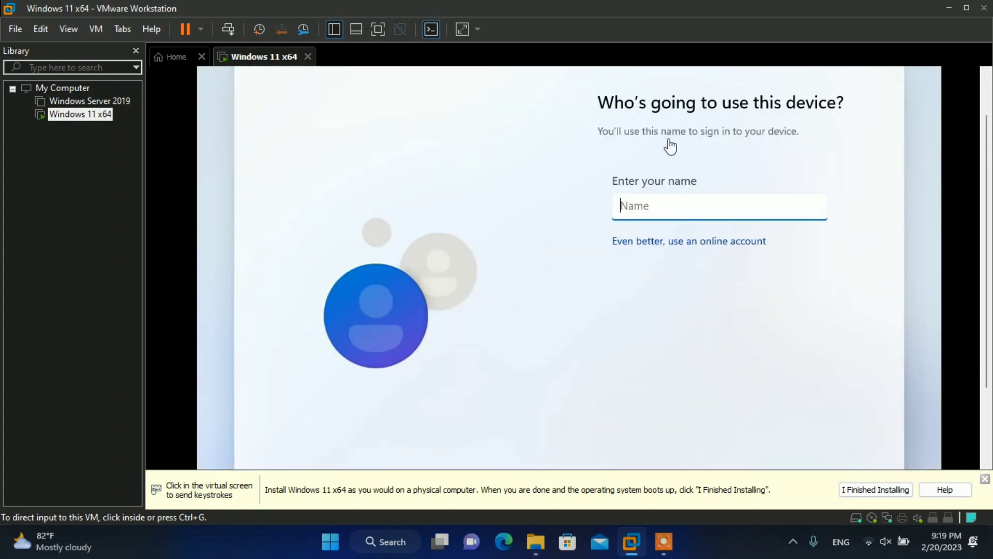
Enter 'ontachannel' as the account user name and submit it
{"action": "left_click", "coordinate": [648, 205]}
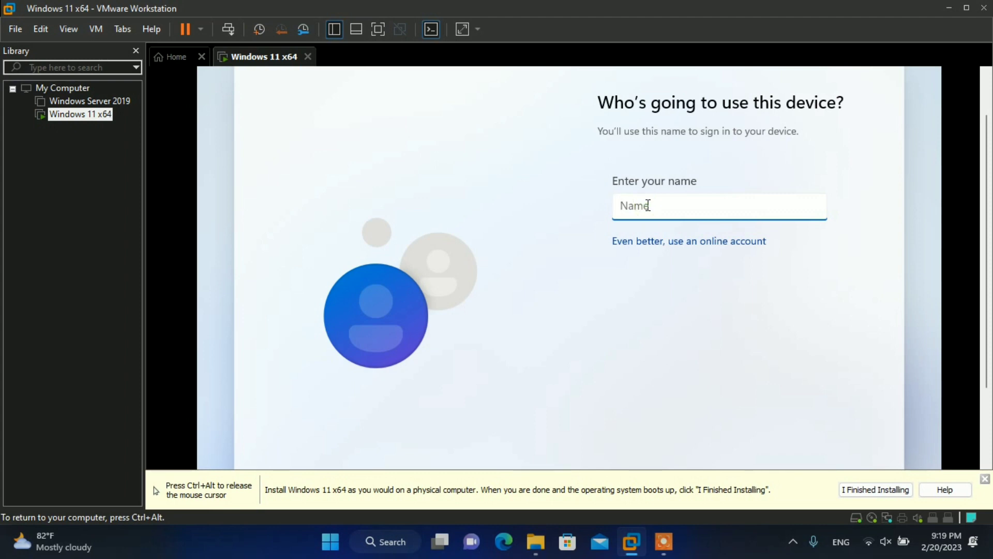
{"action": "type", "text": "ontachannel"}
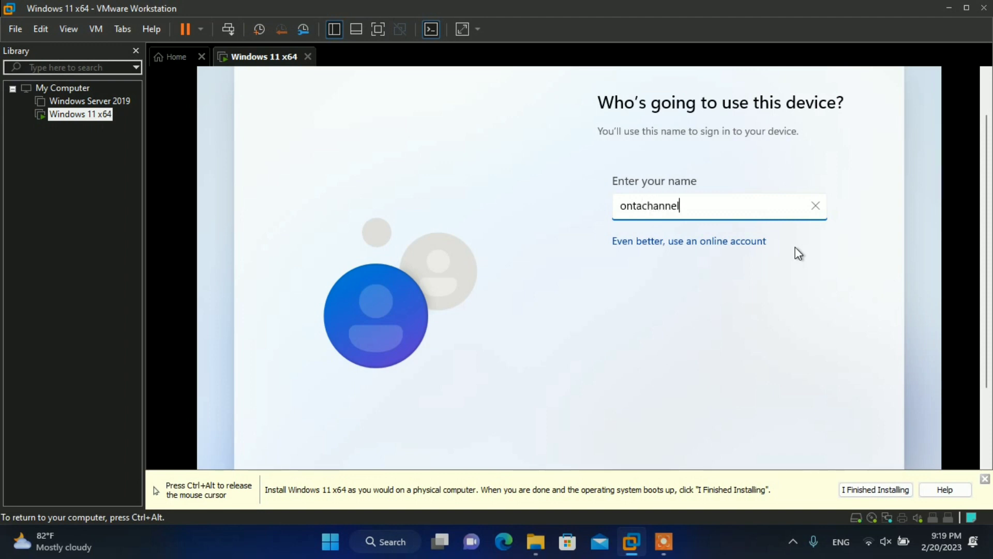
{"action": "key", "text": "ctrl+alt"}
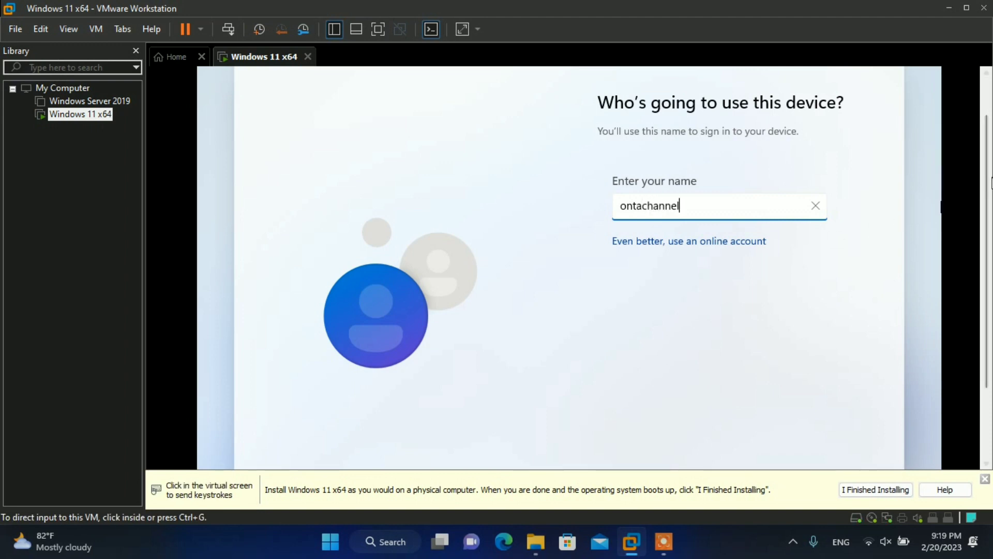
{"action": "left_click_drag", "start_coordinate": [989, 184], "coordinate": [989, 228]}
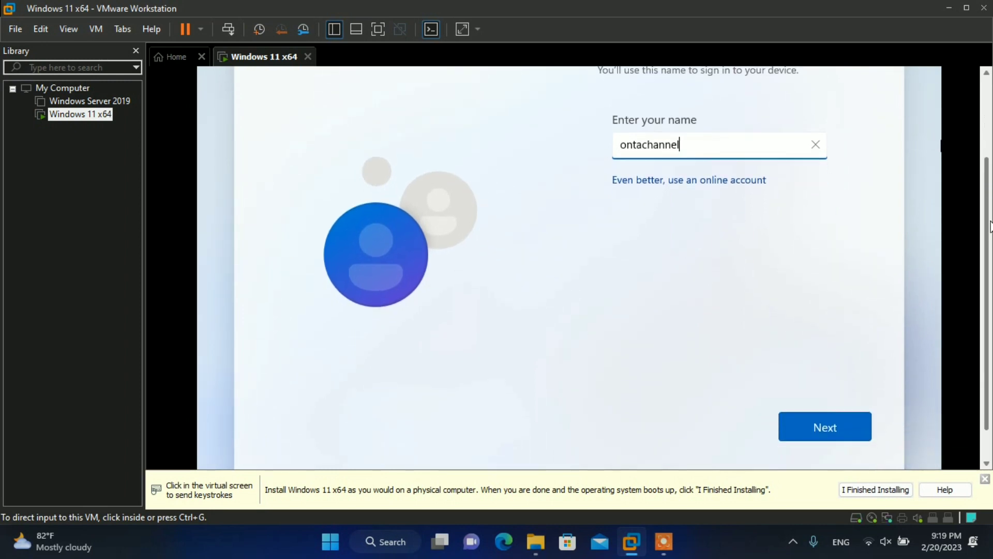
{"action": "left_click", "coordinate": [825, 428]}
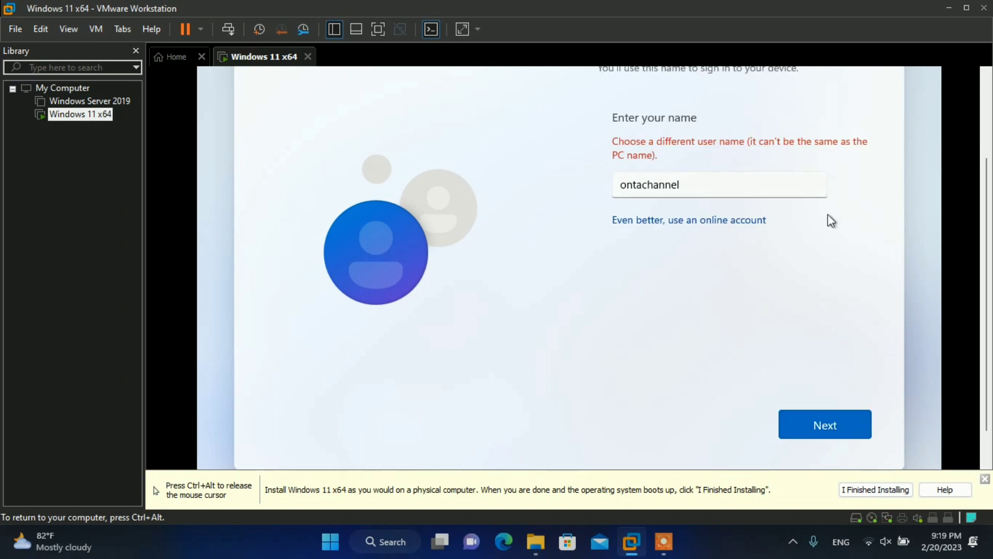
Delete the last character so the user name differs from the PC name, then continue
{"action": "key", "text": "ctrl+alt"}
{"action": "scroll", "coordinate": [989, 210], "scroll_direction": "up", "scroll_amount": 2}
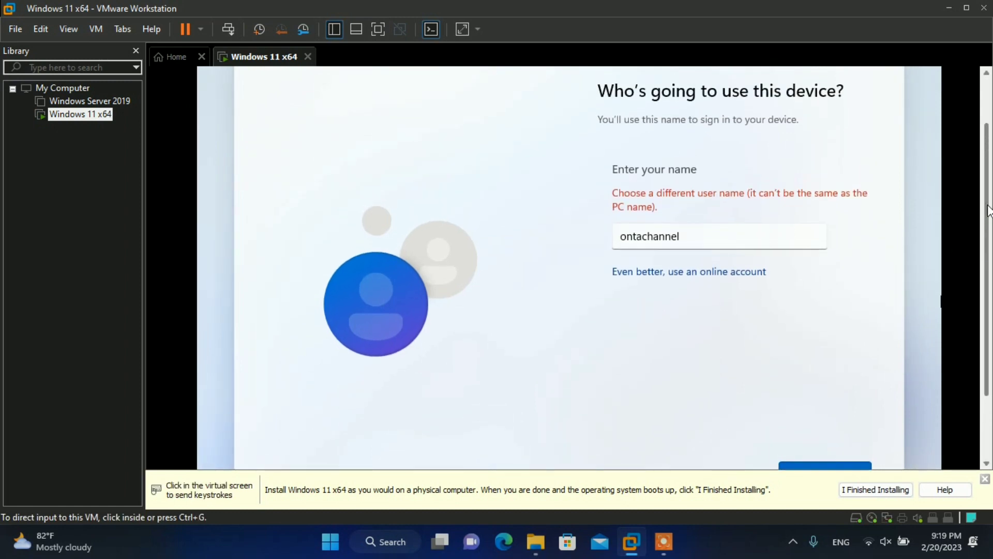
{"action": "left_click", "coordinate": [715, 204]}
{"action": "left_click", "coordinate": [686, 245]}
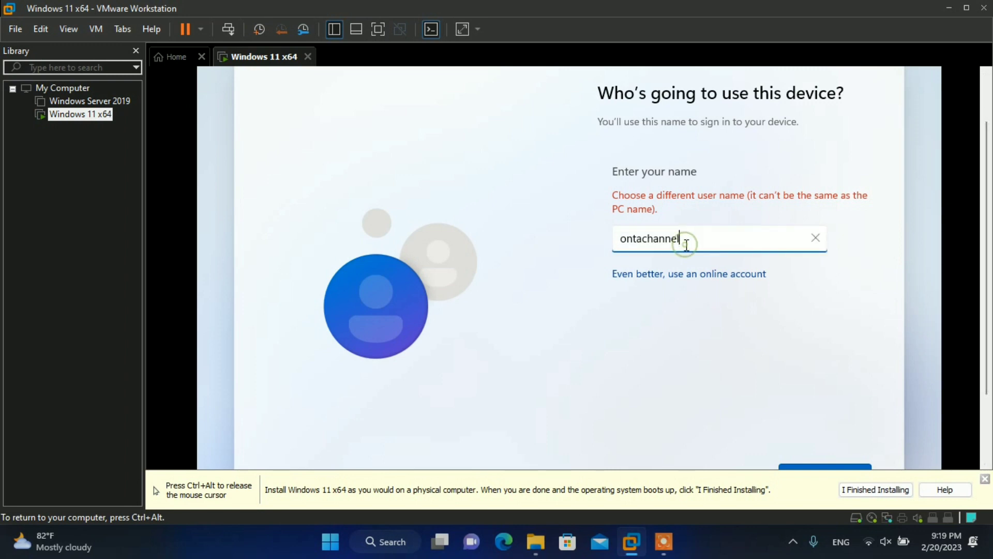
{"action": "key", "text": "BackSpace"}
{"action": "key", "text": "BackSpace"}
{"action": "key", "text": "BackSpace"}
{"action": "key", "text": "BackSpace"}
{"action": "key", "text": "BackSpace"}
{"action": "key", "text": "BackSpace"}
{"action": "key", "text": "BackSpace"}
{"action": "key", "text": "BackSpace"}
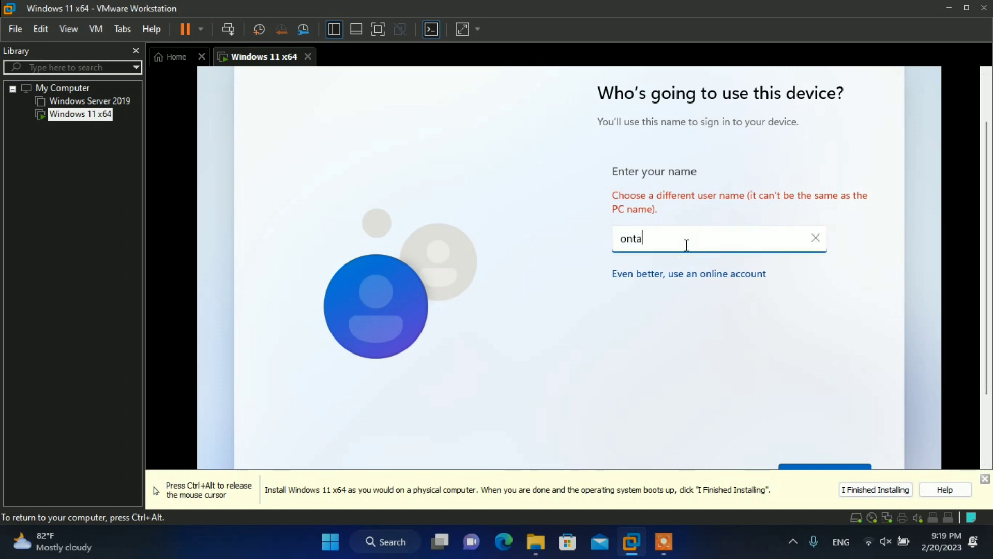
{"action": "key", "text": "ctrl+alt"}
{"action": "scroll", "coordinate": [989, 258], "scroll_direction": "down", "scroll_amount": 2}
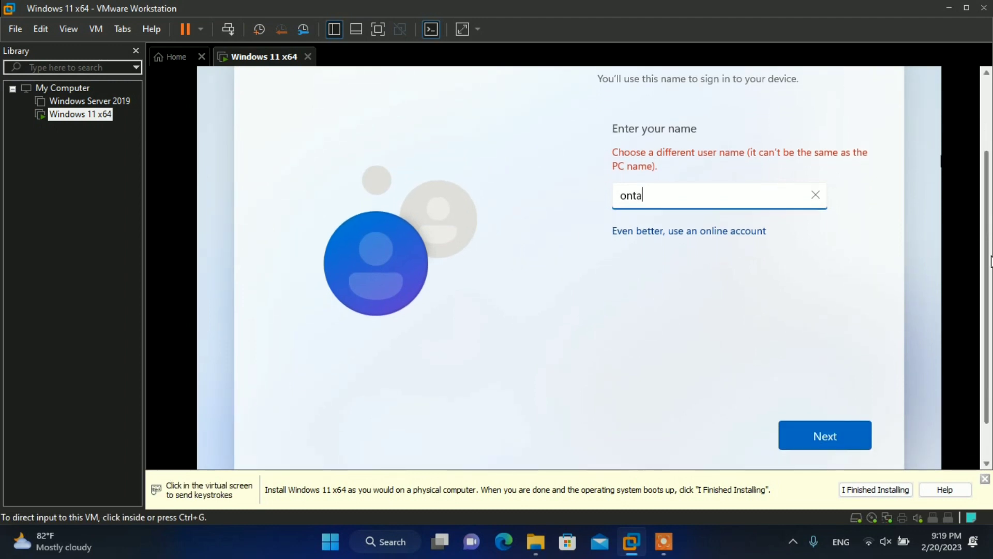
{"action": "left_click", "coordinate": [876, 388]}
{"action": "left_click", "coordinate": [837, 435]}
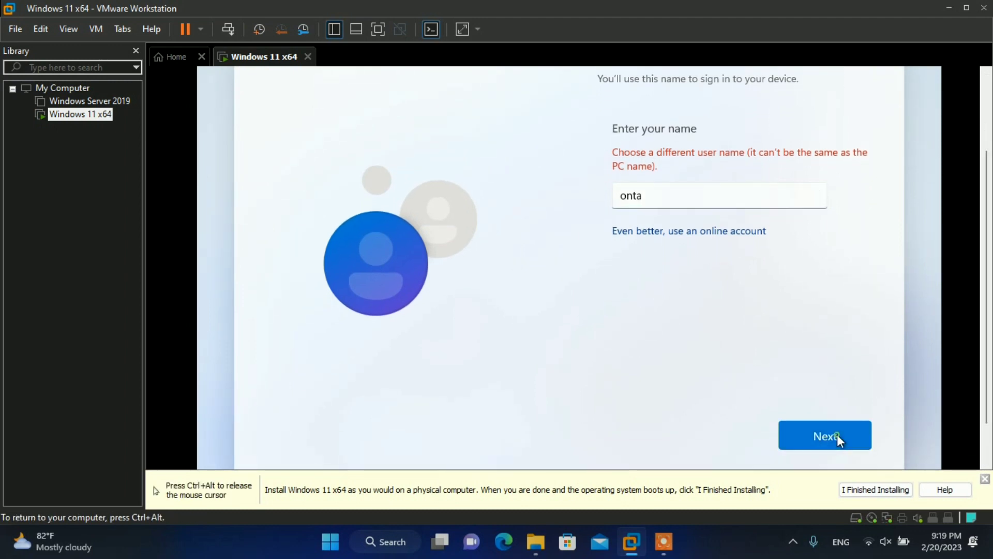
{"action": "key", "text": "ctrl+alt"}
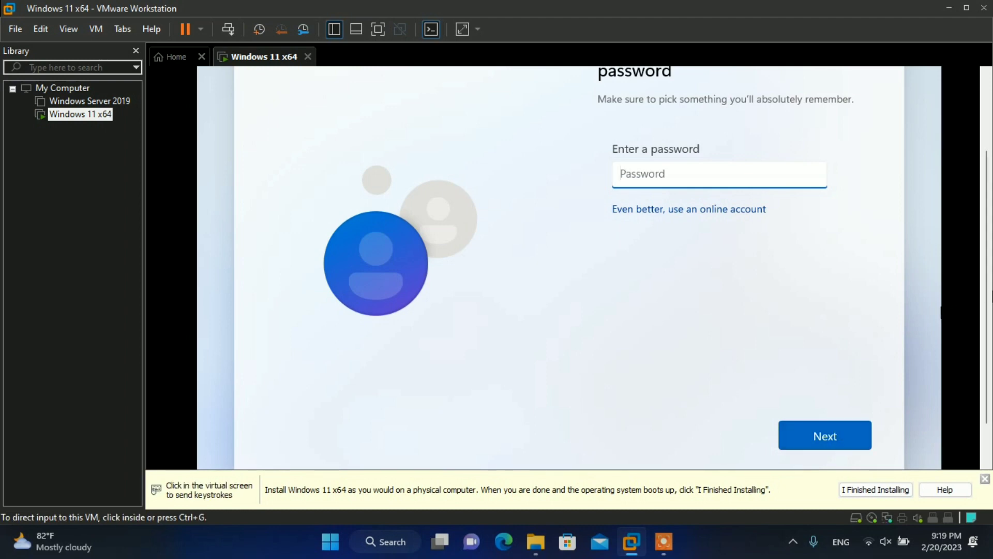
Enter the account password and continue
{"action": "scroll", "coordinate": [990, 257], "scroll_direction": "up", "scroll_amount": 3}
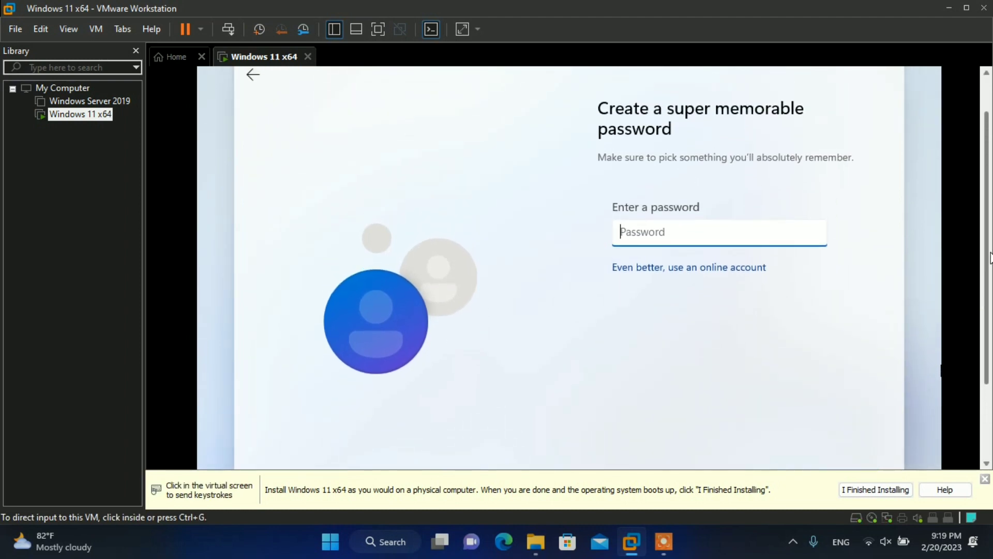
{"action": "left_click", "coordinate": [782, 278]}
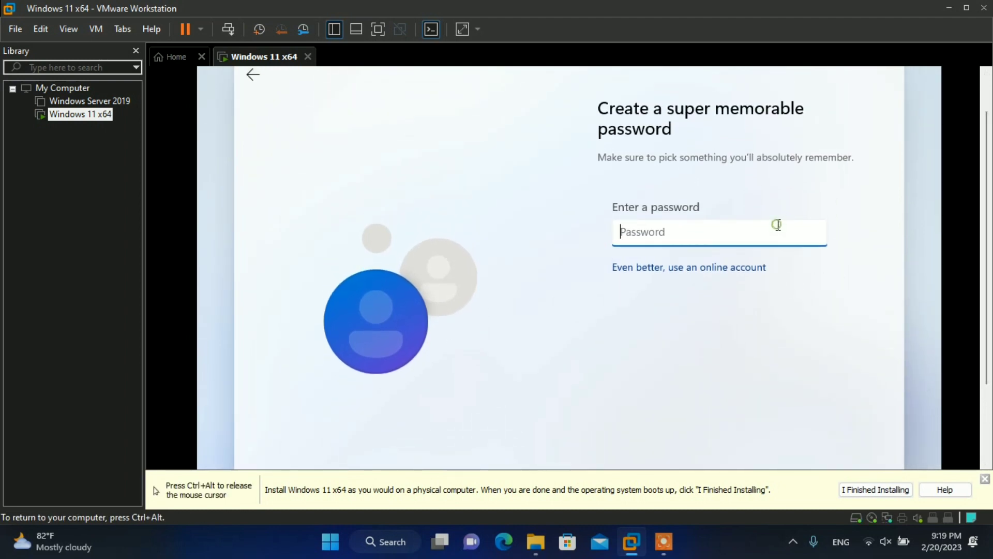
{"action": "type", "text": "*********"}
{"action": "key", "text": "ctrl+alt"}
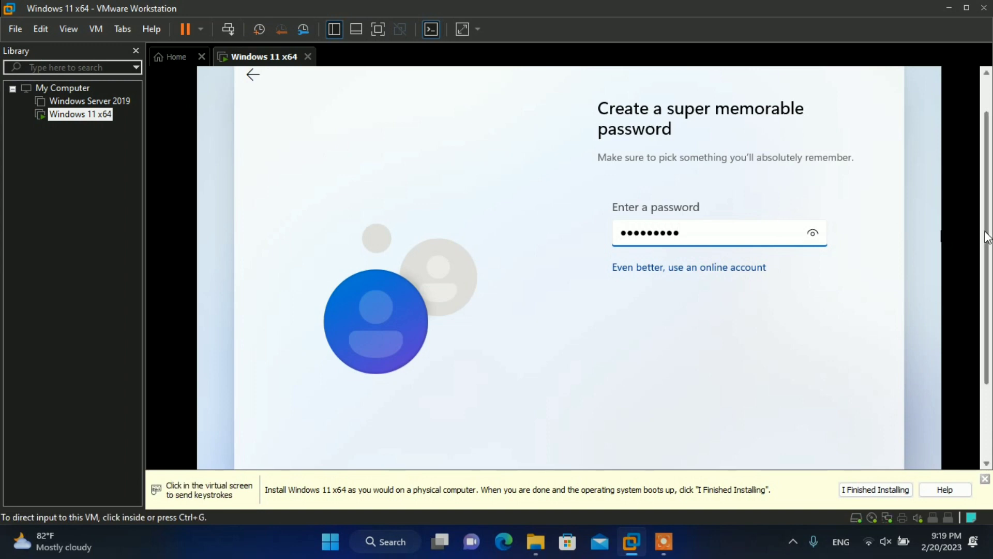
{"action": "scroll", "coordinate": [986, 192], "scroll_direction": "up", "scroll_amount": 2}
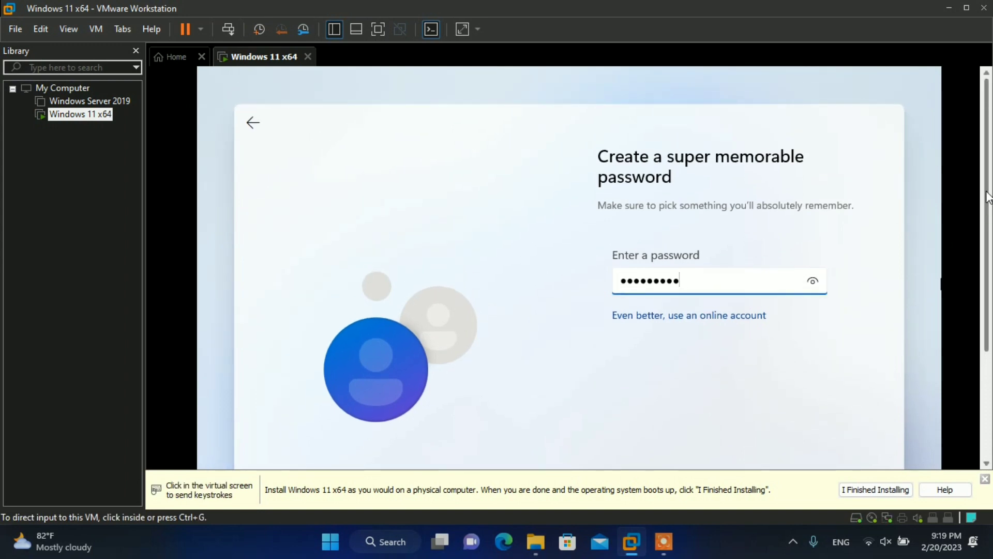
{"action": "scroll", "coordinate": [987, 196], "scroll_direction": "down", "scroll_amount": 5}
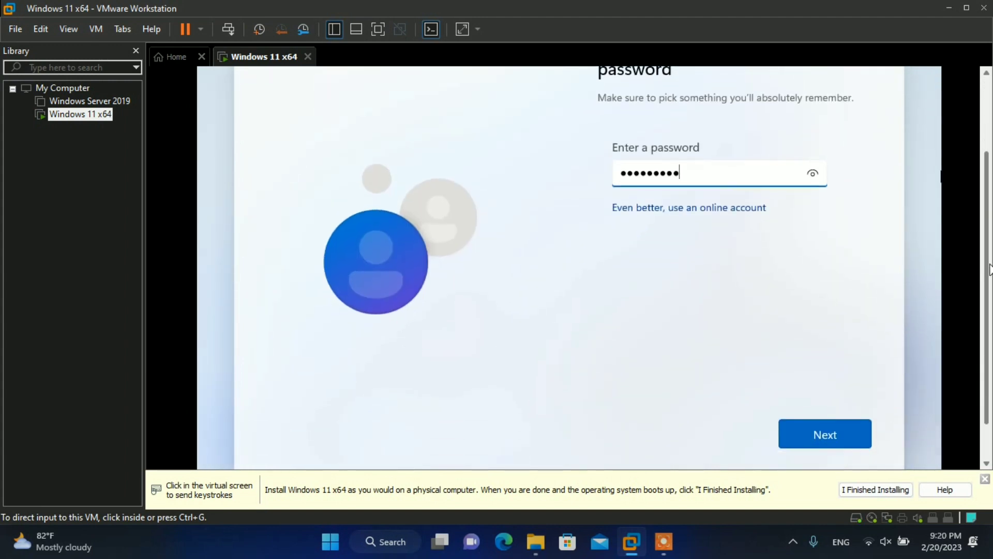
{"action": "left_click", "coordinate": [838, 403]}
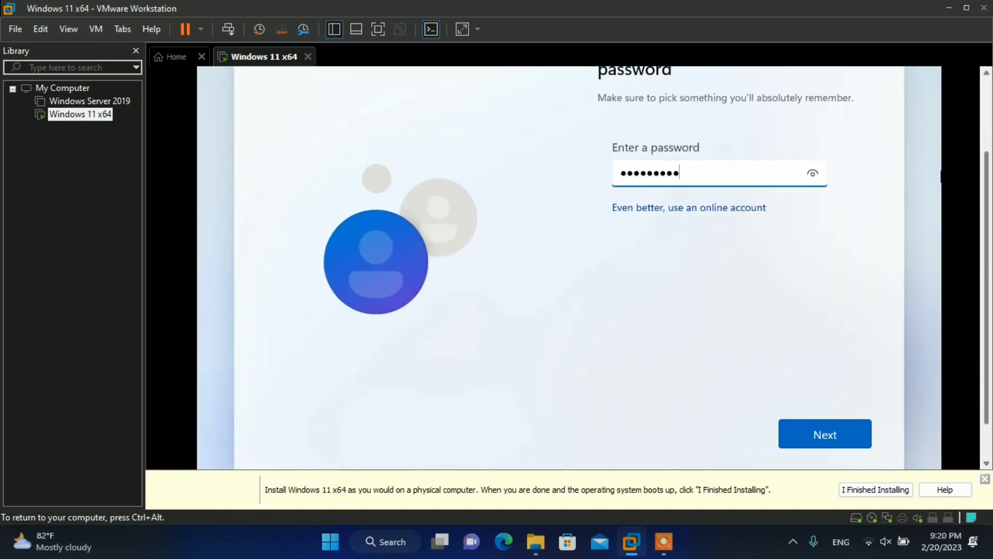
{"action": "left_click", "coordinate": [818, 429]}
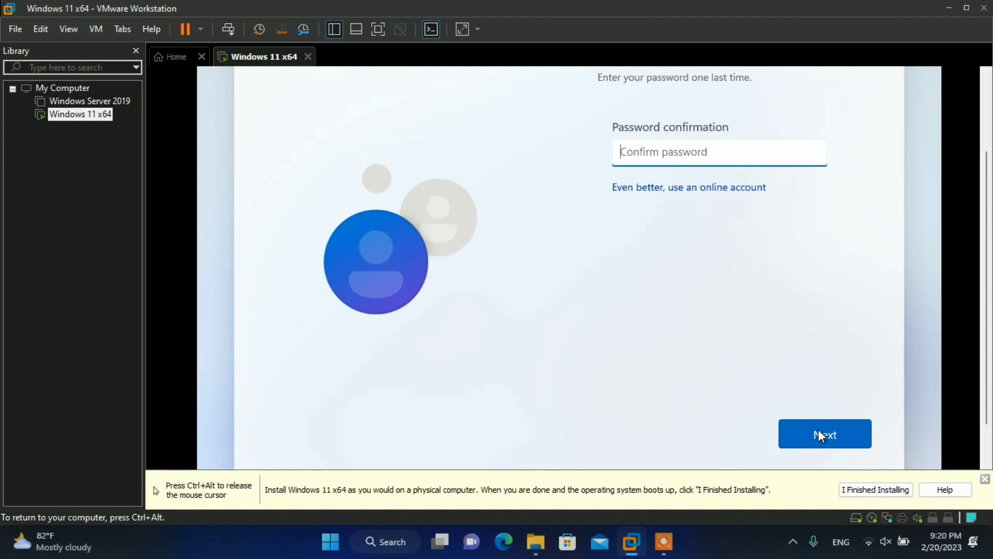
Retype the password in Password confirmation and continue to the security questions
{"action": "key", "text": "ctrl+alt"}
{"action": "scroll", "coordinate": [988, 298], "scroll_direction": "up", "scroll_amount": 2}
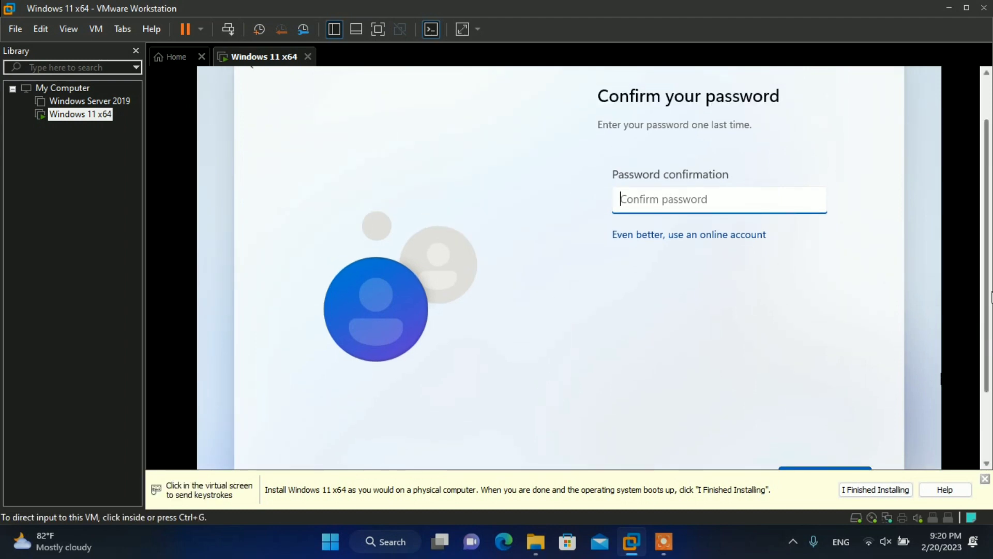
{"action": "left_click", "coordinate": [821, 215]}
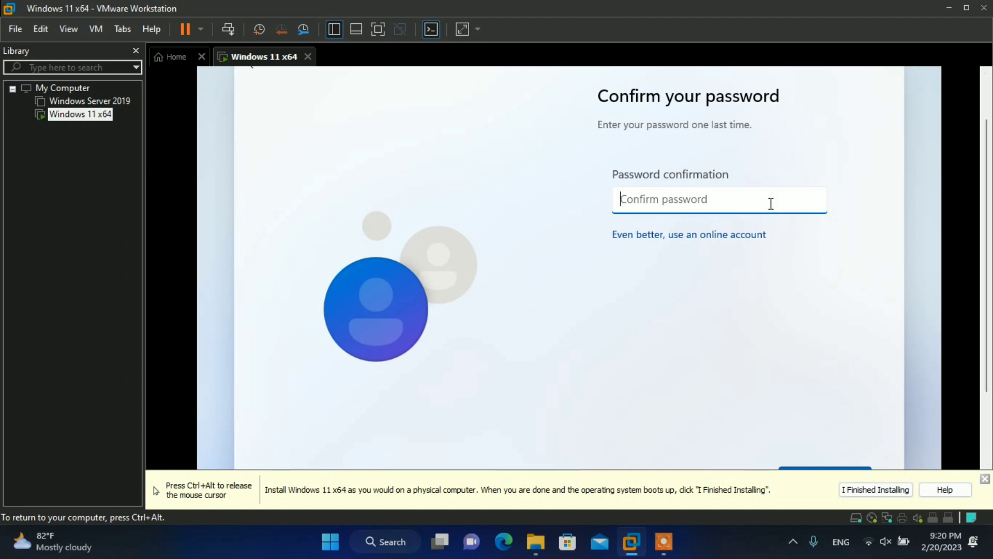
{"action": "type", "text": "•••••••••"}
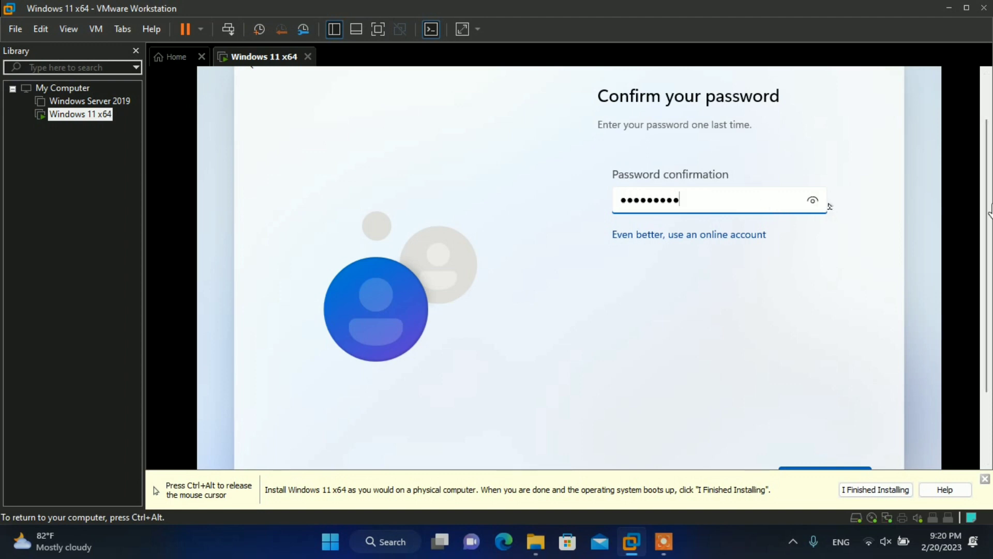
{"action": "key", "text": "ctrl+alt"}
{"action": "scroll", "coordinate": [988, 297], "scroll_direction": "down", "scroll_amount": 2}
{"action": "left_click", "coordinate": [857, 398]}
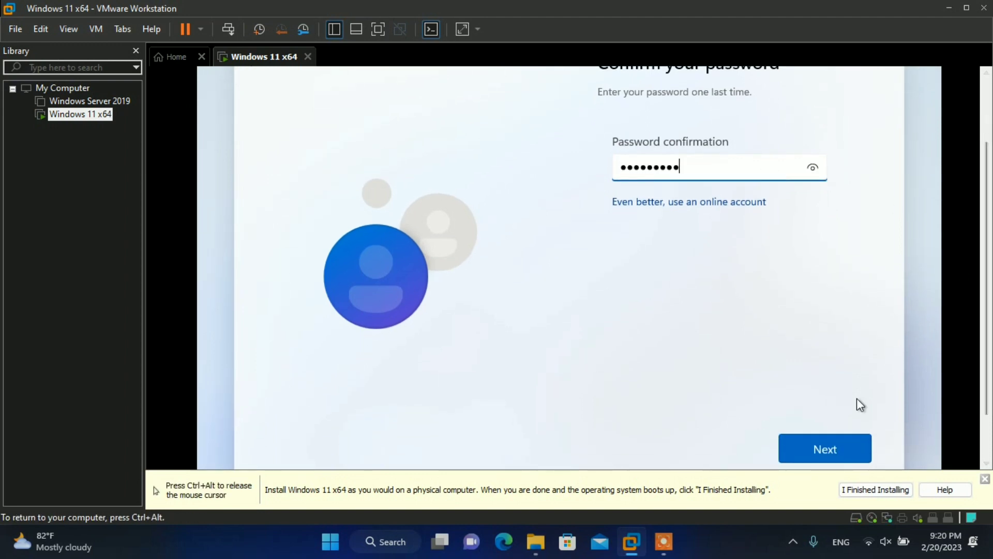
{"action": "left_click", "coordinate": [833, 444]}
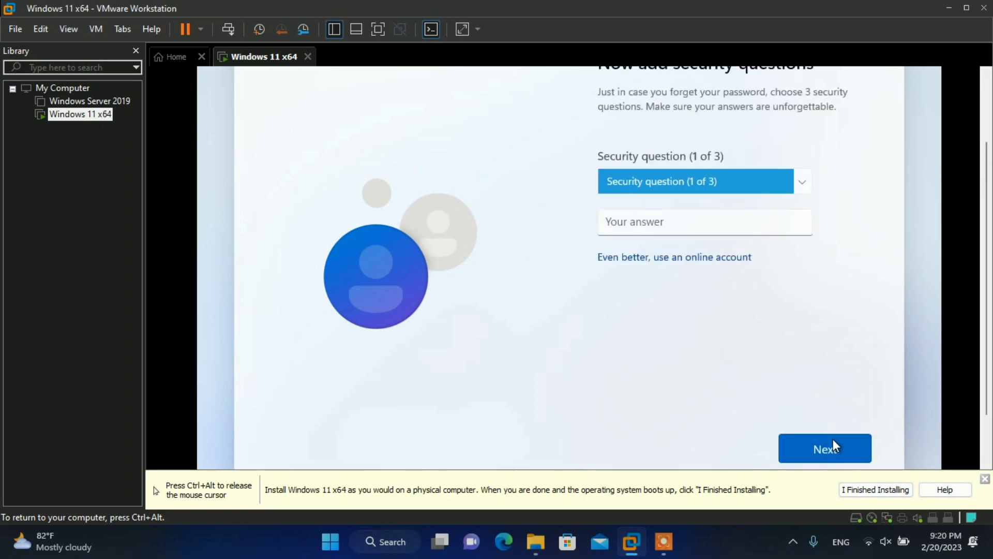
{"action": "key", "text": "ctrl+alt"}
{"action": "scroll", "coordinate": [989, 194], "scroll_direction": "up", "scroll_amount": 2}
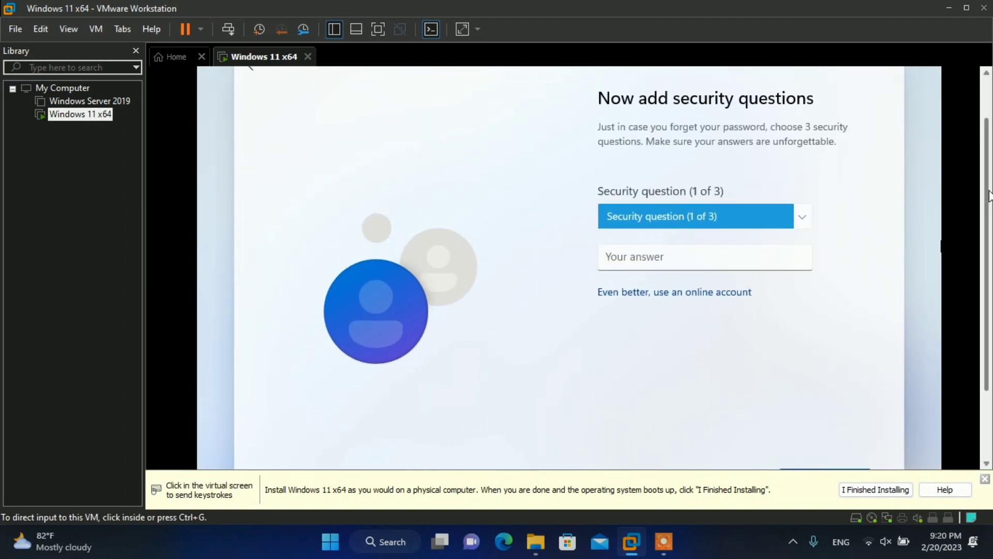
{"action": "left_click", "coordinate": [913, 203]}
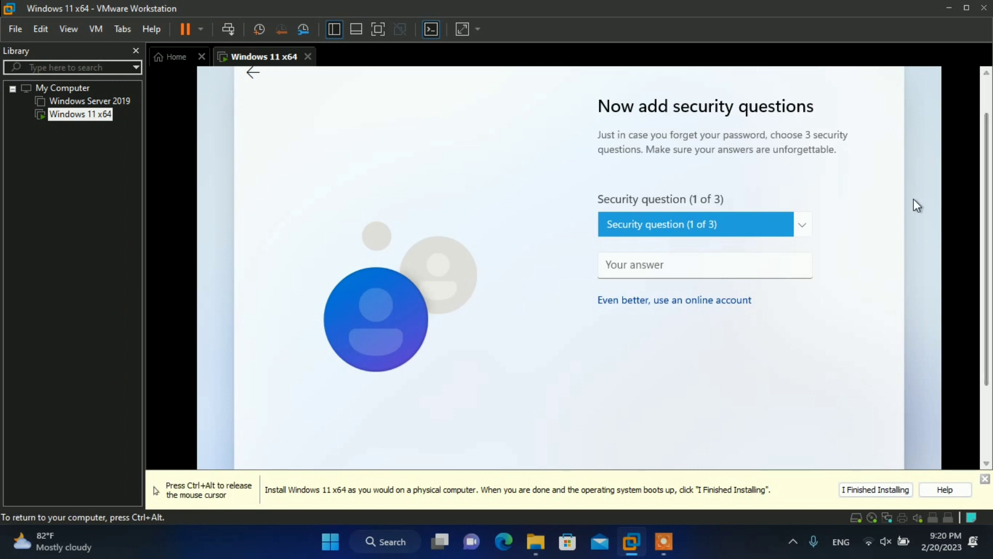
{"action": "left_click", "coordinate": [809, 222]}
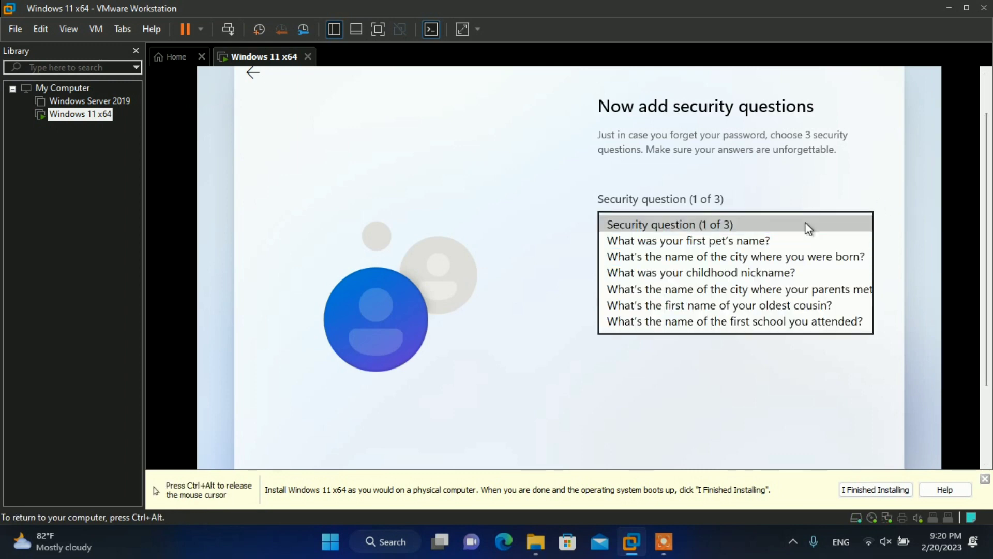
{"action": "left_click", "coordinate": [772, 242]}
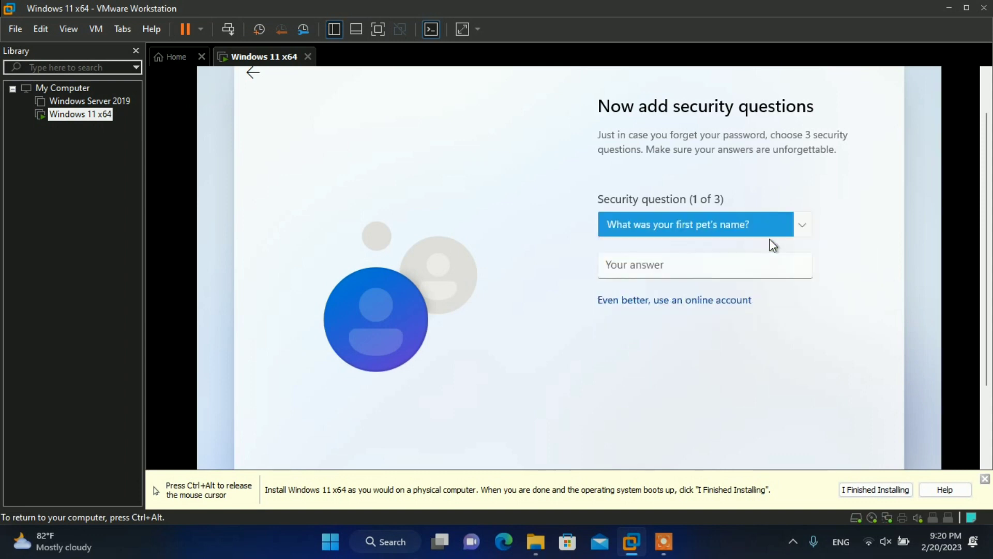
{"action": "left_click", "coordinate": [707, 267]}
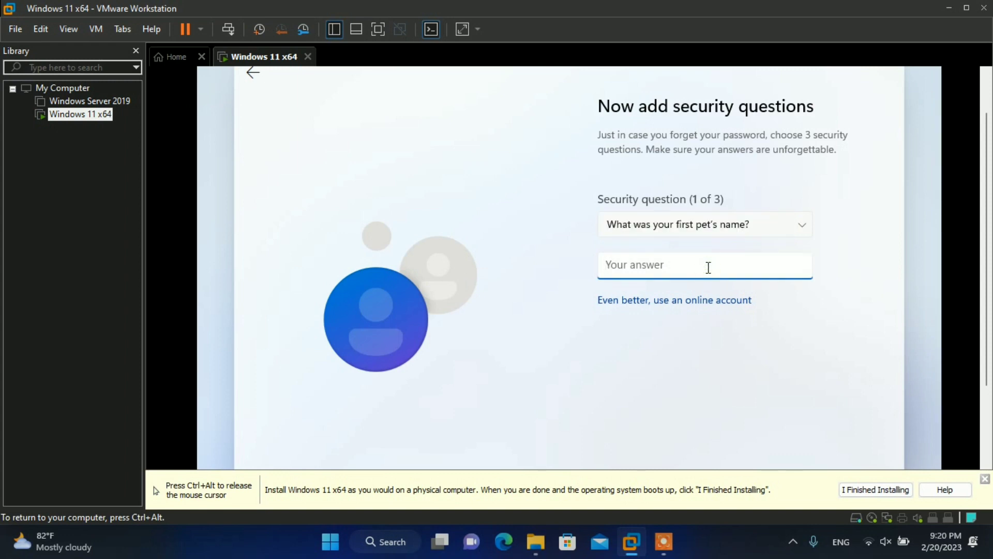
{"action": "key", "text": "ctrl+alt"}
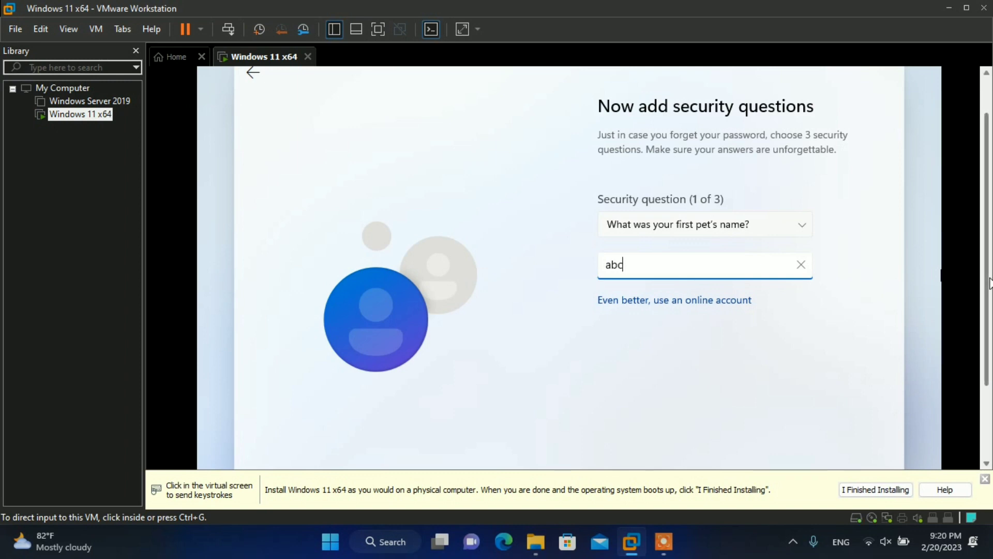
{"action": "scroll", "coordinate": [987, 283], "scroll_direction": "down", "scroll_amount": 2}
{"action": "left_click", "coordinate": [876, 419]}
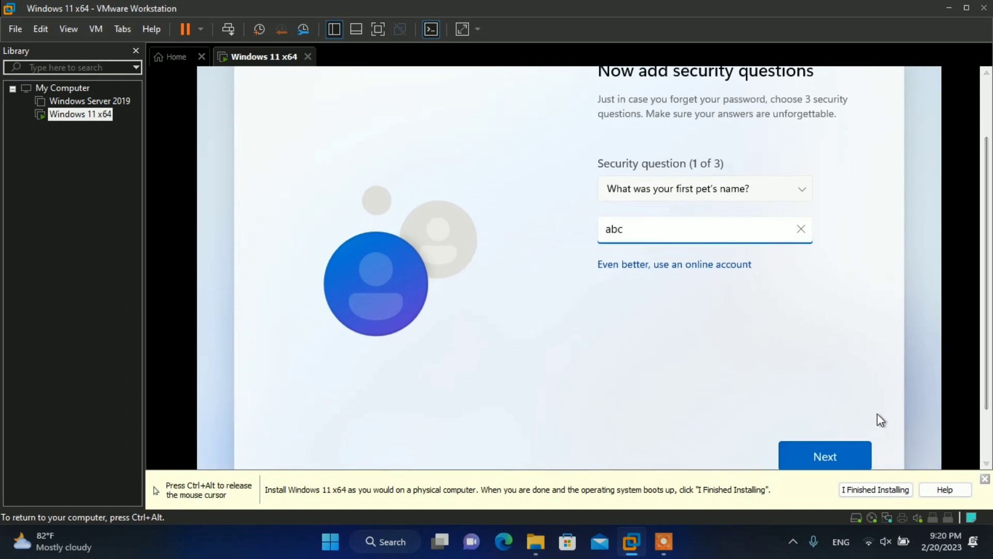
{"action": "left_click", "coordinate": [845, 446]}
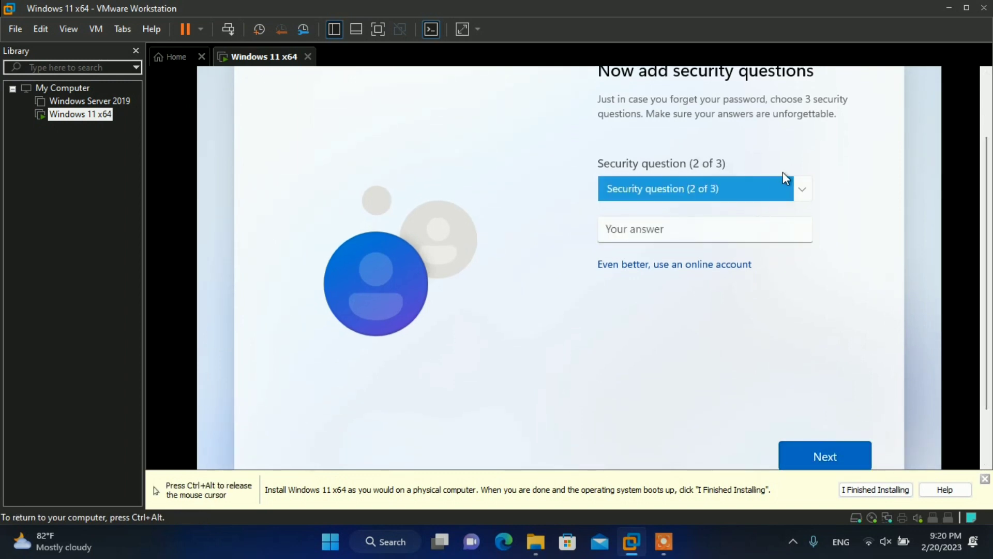
{"action": "left_click", "coordinate": [808, 190]}
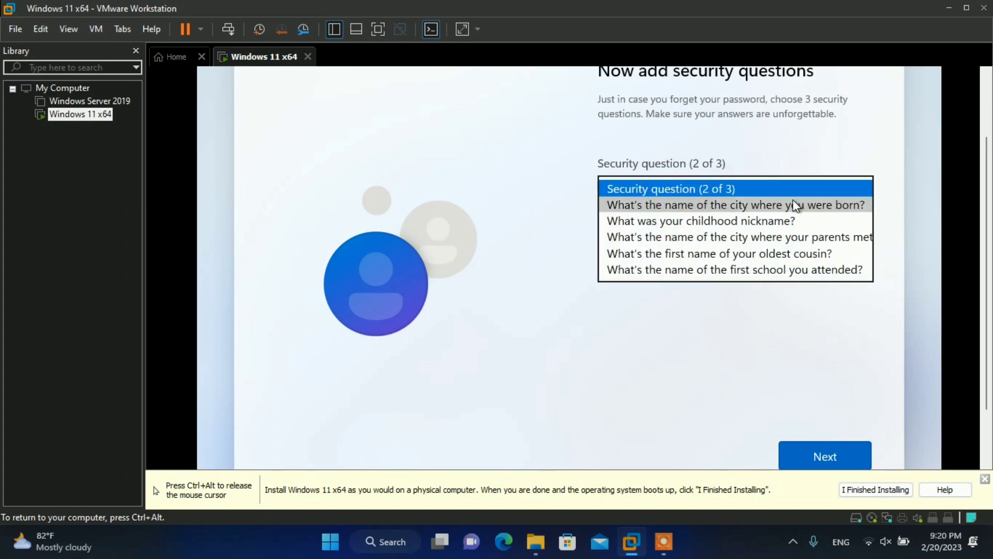
{"action": "left_click", "coordinate": [795, 206]}
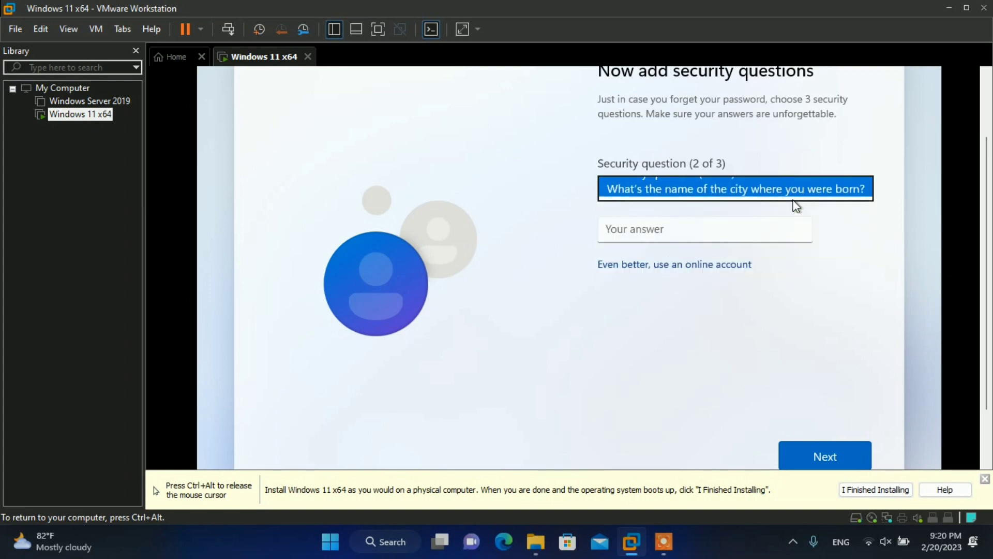
{"action": "left_click", "coordinate": [760, 220]}
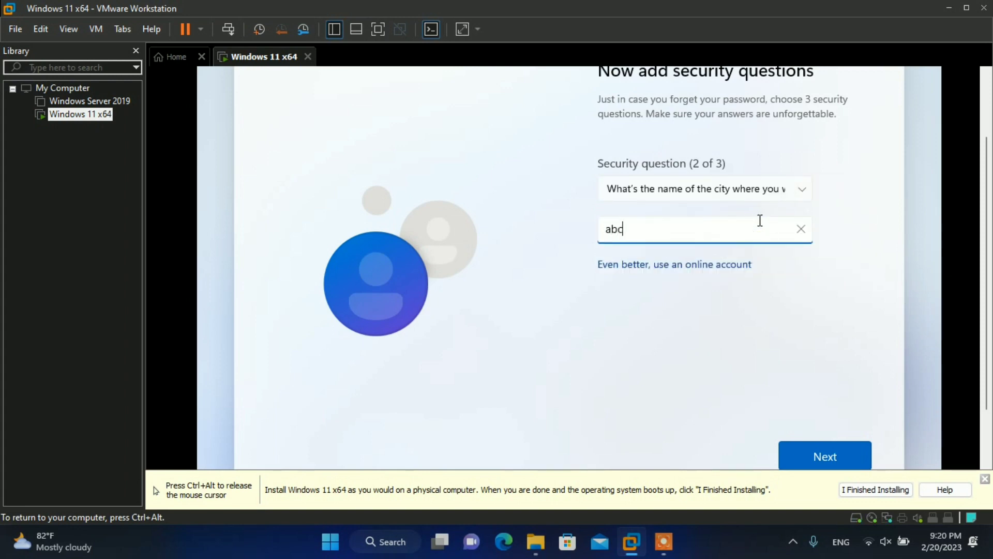
{"action": "left_click", "coordinate": [818, 446]}
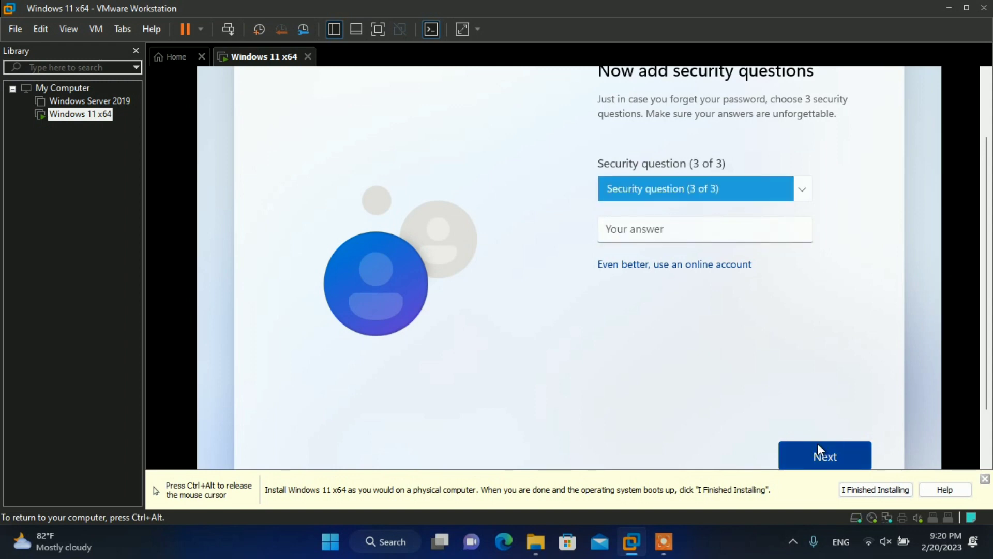
Set the third security question to the childhood nickname, answering 'a'
{"action": "left_click", "coordinate": [801, 201]}
{"action": "left_click", "coordinate": [790, 203]}
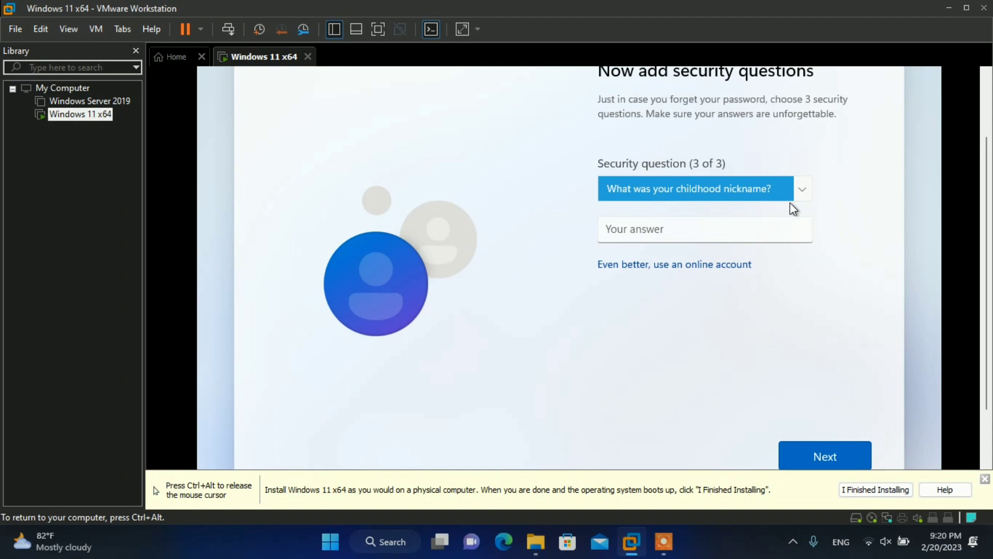
{"action": "left_click", "coordinate": [758, 228]}
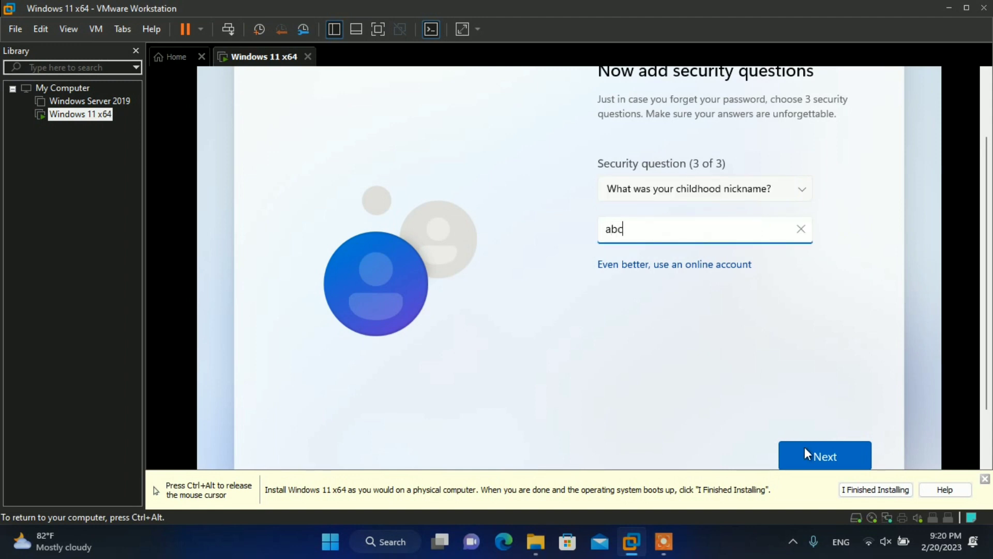
{"action": "left_click", "coordinate": [807, 450]}
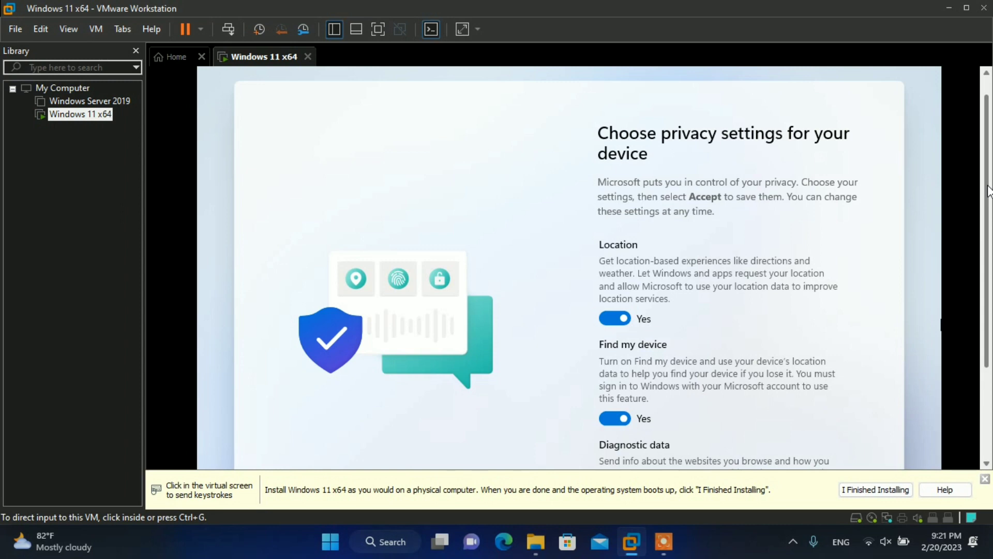
Page through the privacy settings with every option left on and accept them
{"action": "left_click_drag", "start_coordinate": [988, 191], "coordinate": [986, 262]}
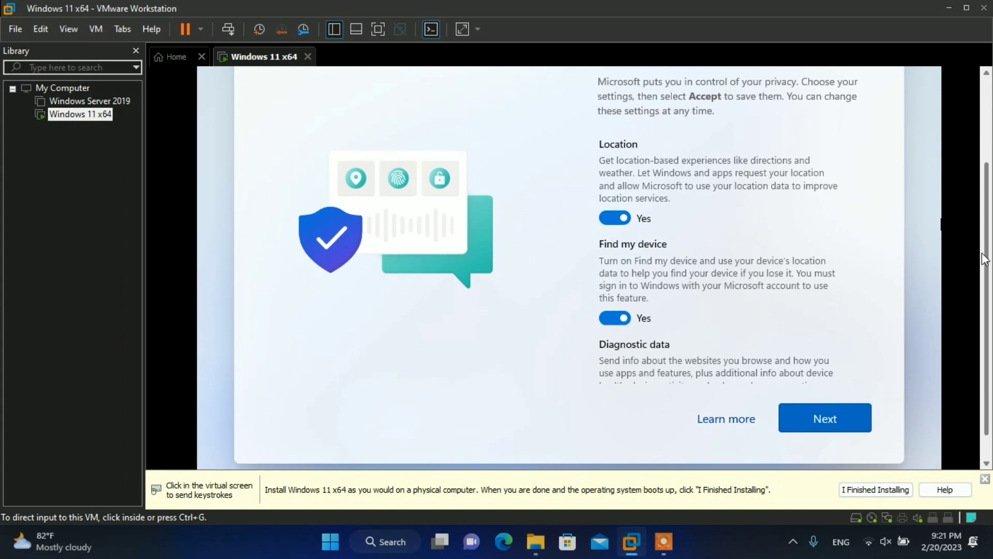
{"action": "left_click", "coordinate": [911, 297]}
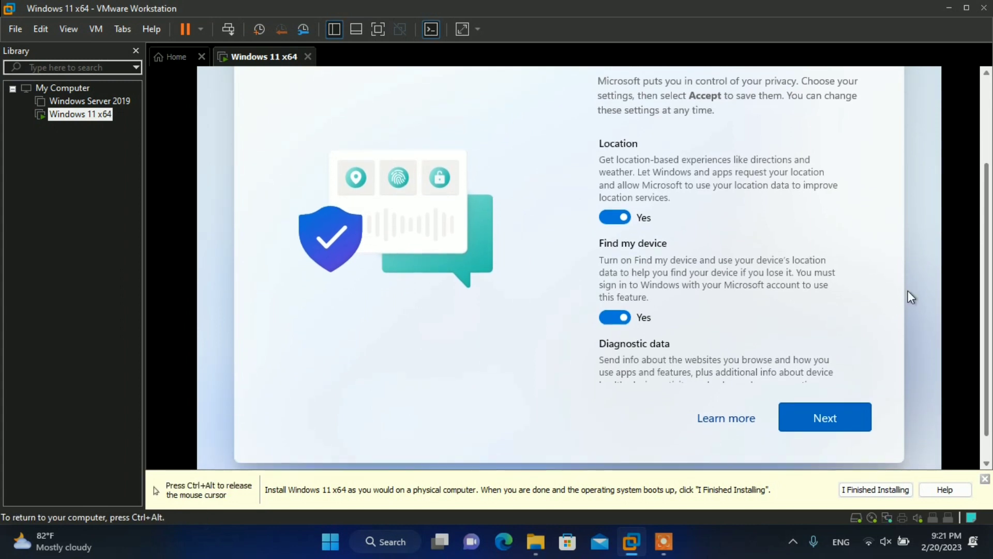
{"action": "left_click", "coordinate": [837, 417]}
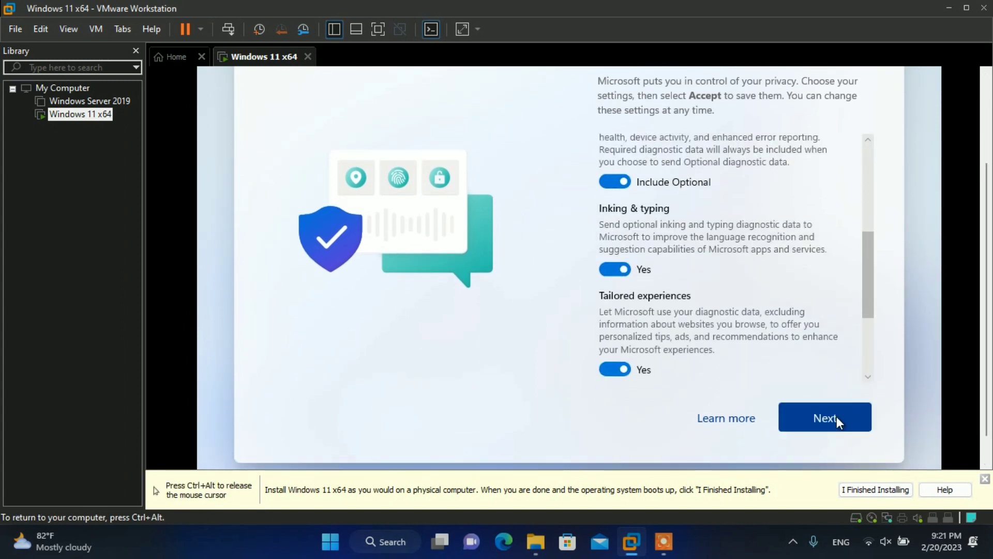
{"action": "left_click", "coordinate": [836, 417]}
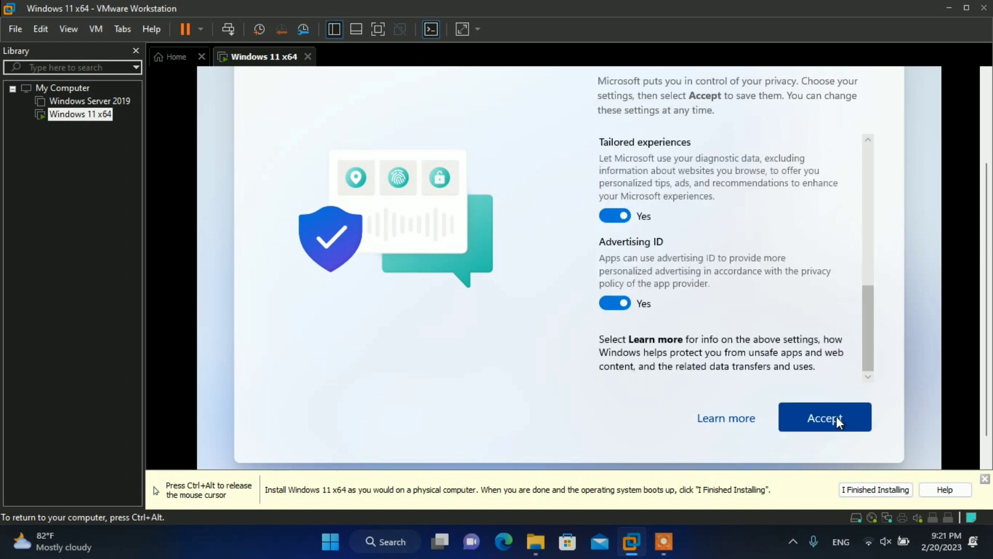
{"action": "left_click", "coordinate": [836, 417]}
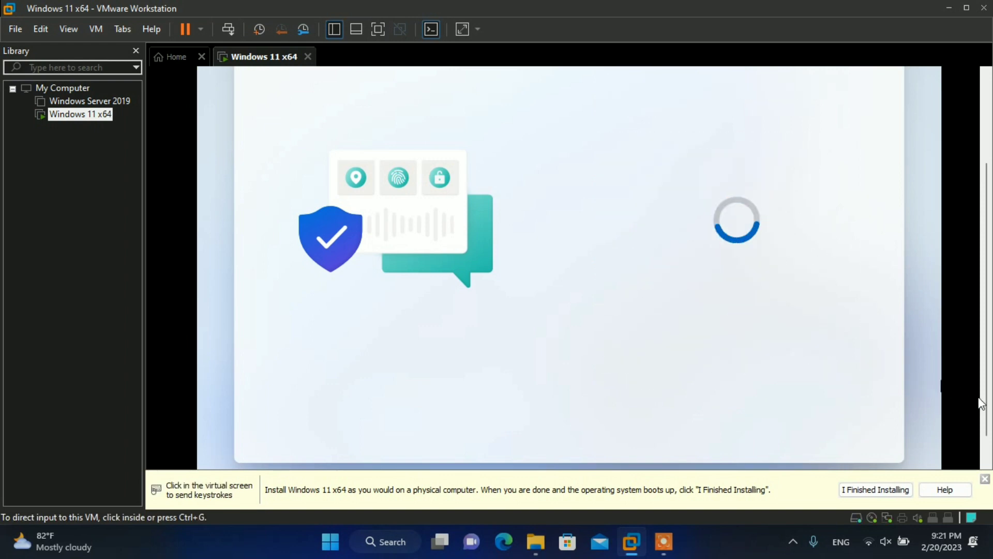
Wait for Windows to finish setup and boot to the lock screen
{"action": "left_click_drag", "start_coordinate": [988, 407], "coordinate": [988, 345]}
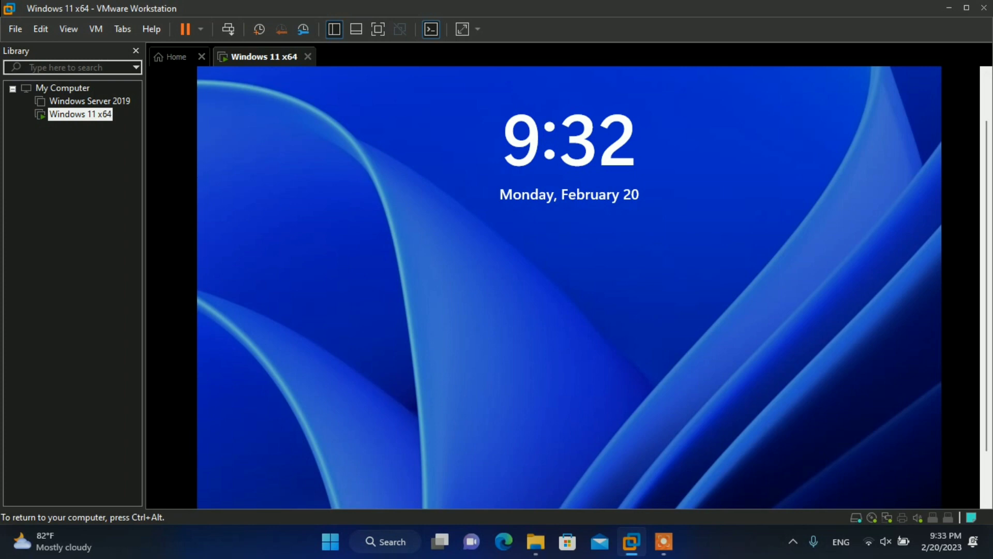
Dismiss the lock screen and sign in with the account password
{"action": "left_click", "coordinate": [638, 252]}
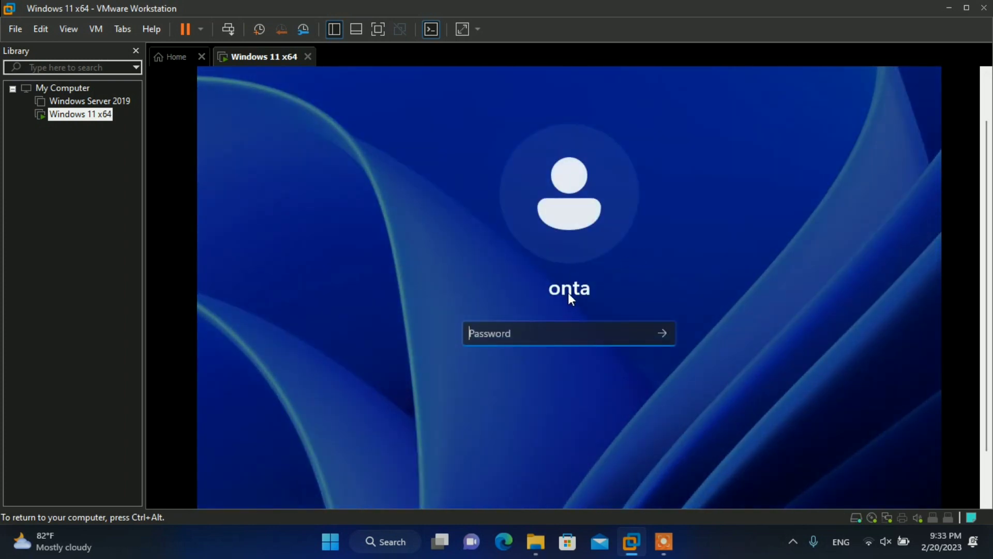
{"action": "left_click", "coordinate": [495, 339]}
{"action": "type", "text": "•••••••••"}
{"action": "key", "text": "Return"}
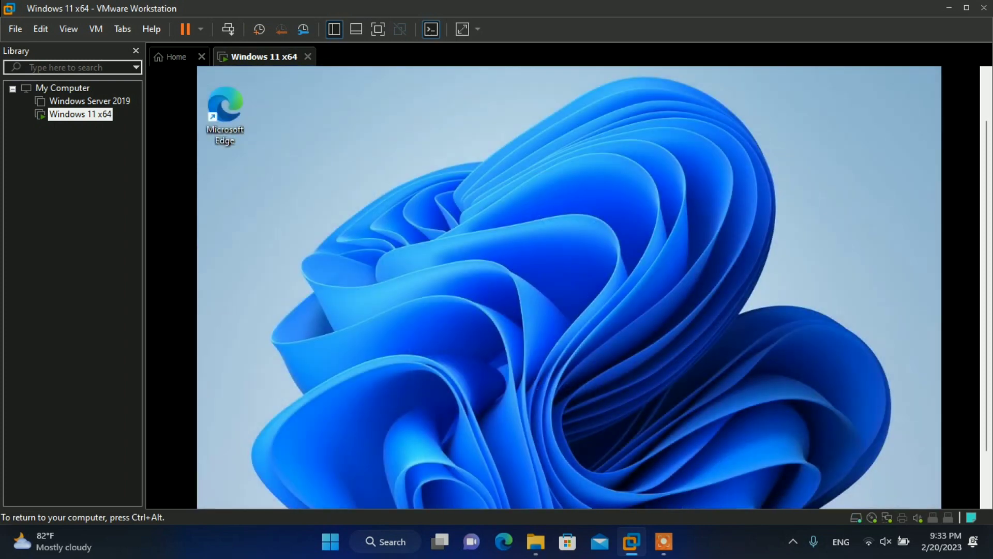
Open the guest Start menu and run winver to show About Windows
{"action": "left_click_drag", "start_coordinate": [985, 205], "coordinate": [989, 250]}
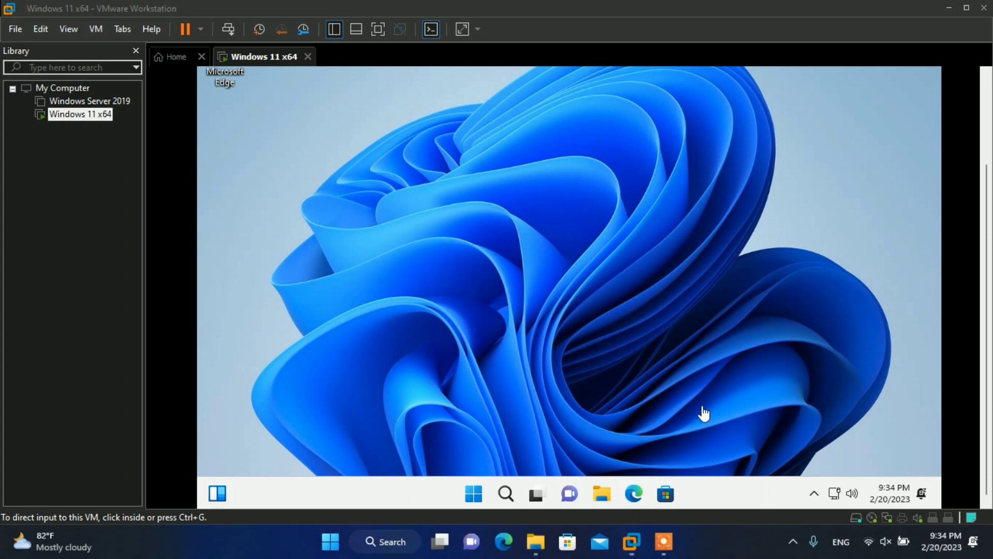
{"action": "left_click", "coordinate": [501, 426]}
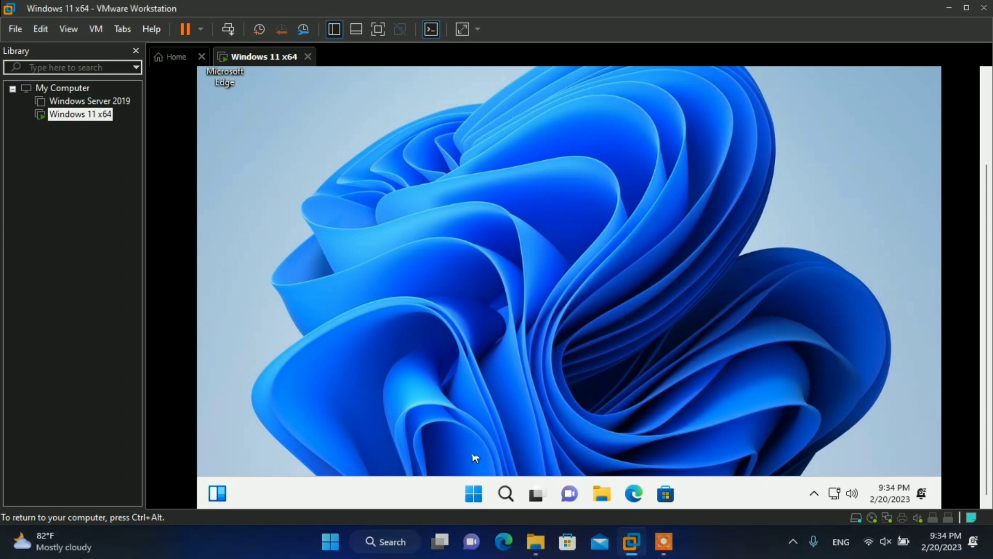
{"action": "left_click", "coordinate": [471, 494]}
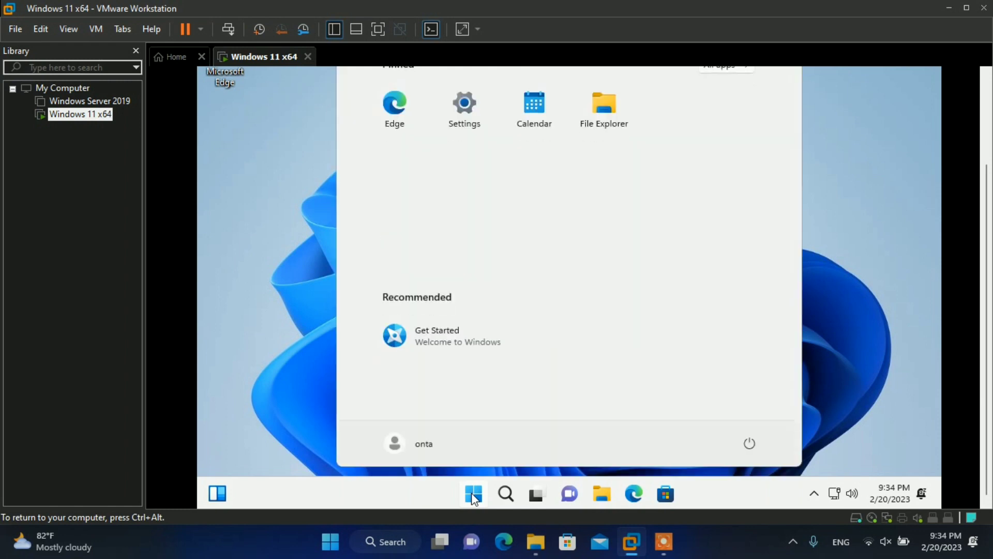
{"action": "key", "text": "ctrl+alt"}
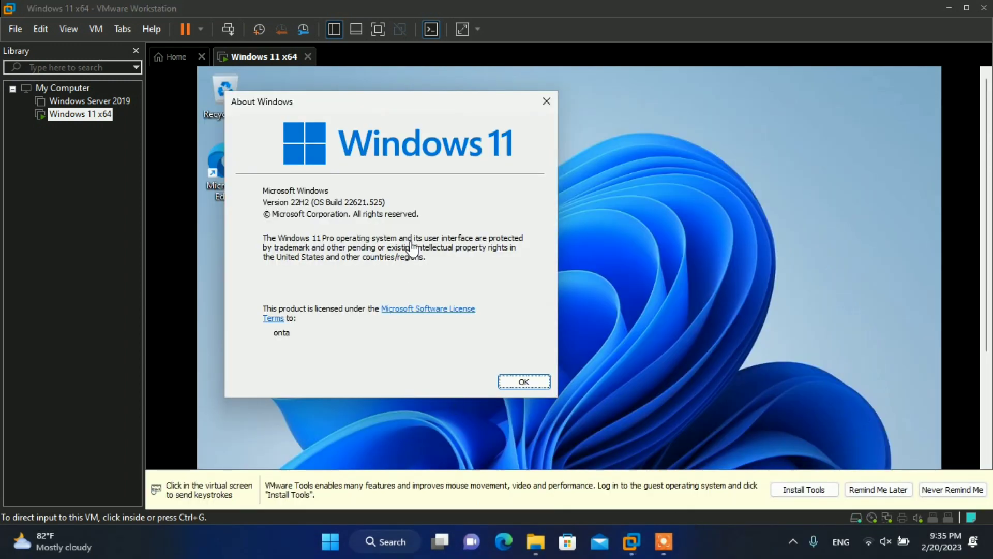
{"action": "left_click", "coordinate": [500, 216]}
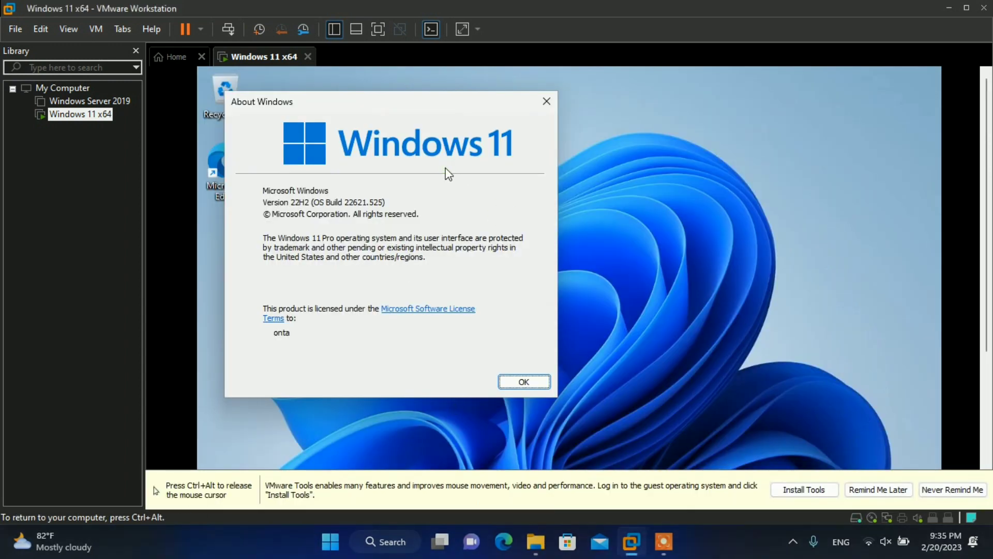
Start the VMware Tools installation from the hint bar
{"action": "key", "text": "ctrl+alt"}
{"action": "mouse_move", "coordinate": [987, 315]}
{"action": "left_mouse_down"}
{"action": "mouse_move", "coordinate": [988, 466]}
{"action": "mouse_move", "coordinate": [983, 309]}
{"action": "left_mouse_up"}
{"action": "left_click", "coordinate": [632, 332]}
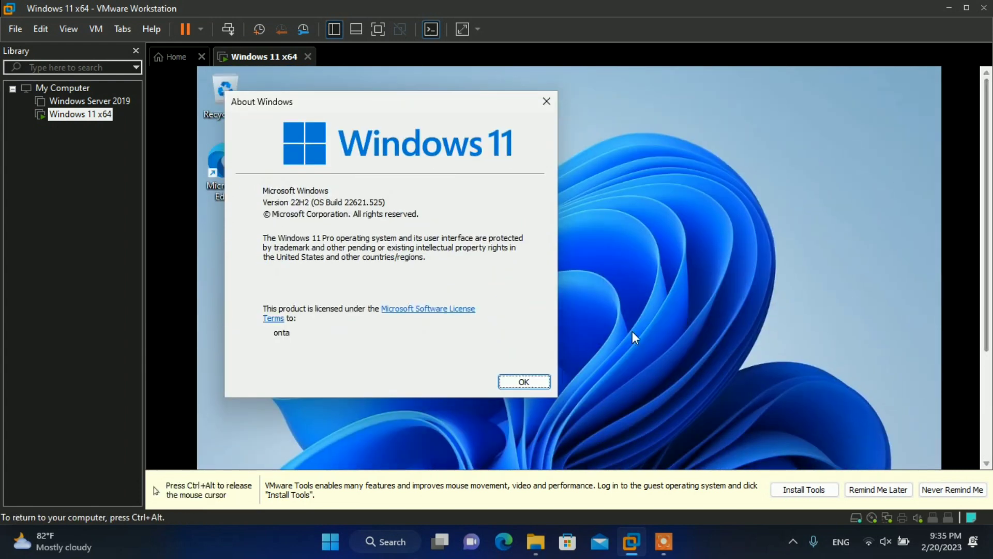
{"action": "key", "text": "ctrl+alt"}
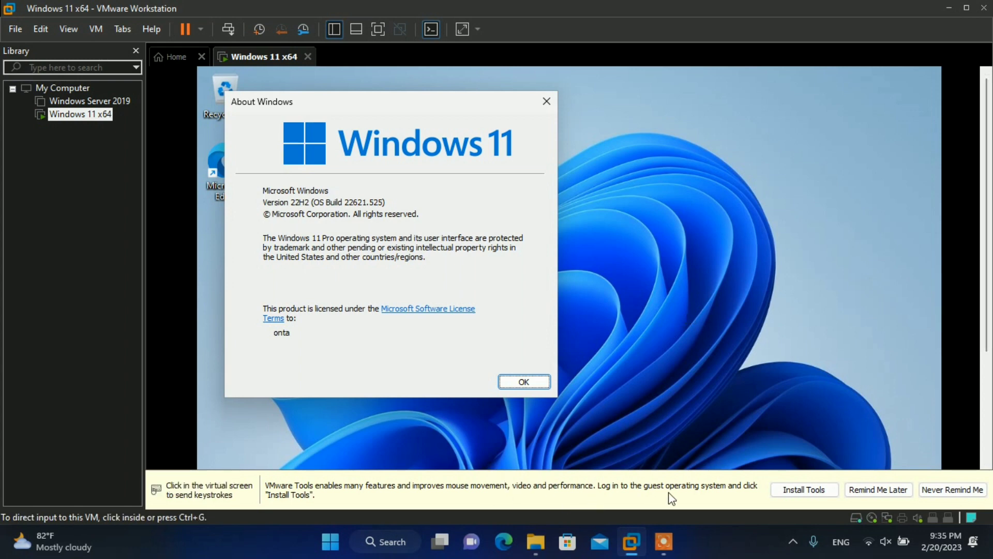
{"action": "left_click", "coordinate": [803, 491]}
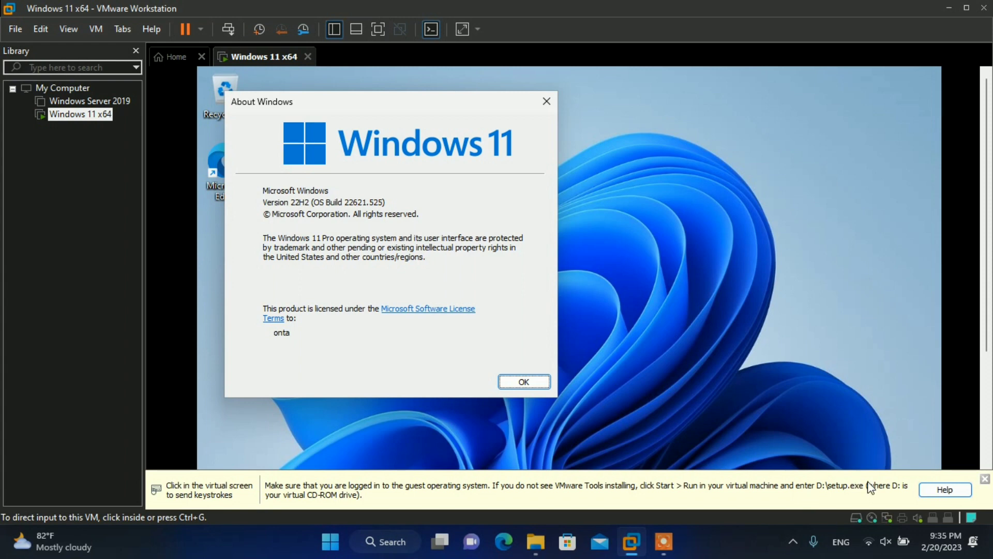
Close the VMware Tools notice, leaving the About Windows dialog open
{"action": "left_click", "coordinate": [985, 480]}
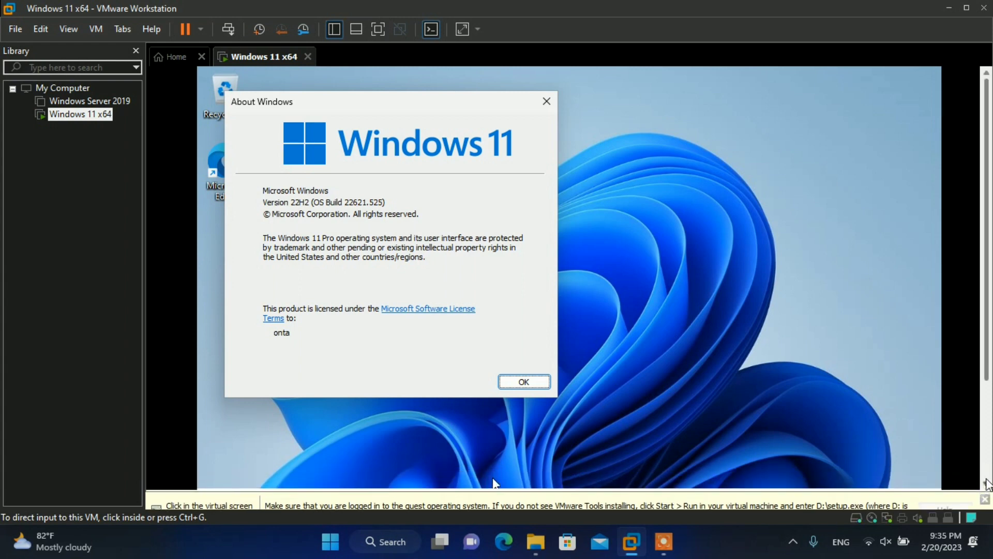
{"action": "left_click_drag", "start_coordinate": [988, 429], "coordinate": [988, 441]}
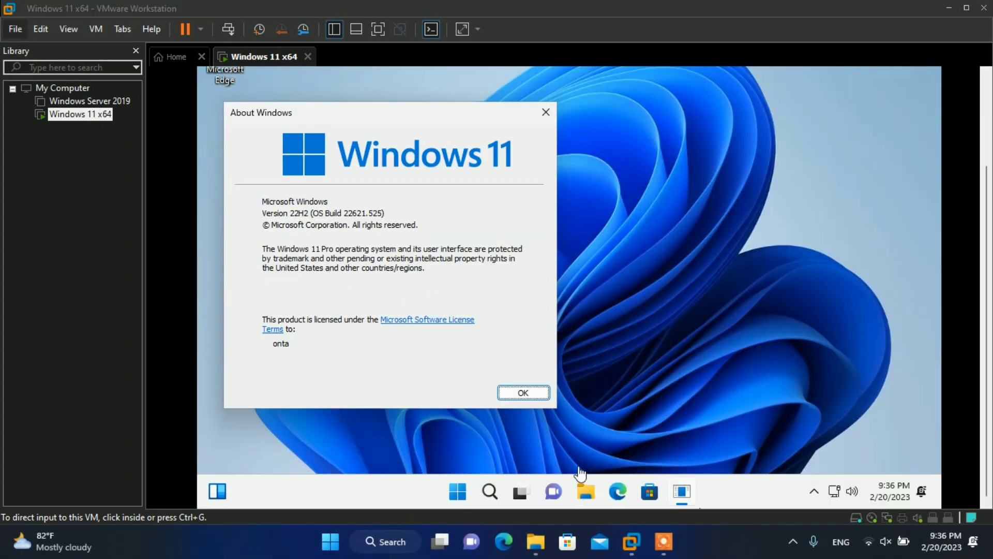
{"action": "left_click", "coordinate": [432, 137]}
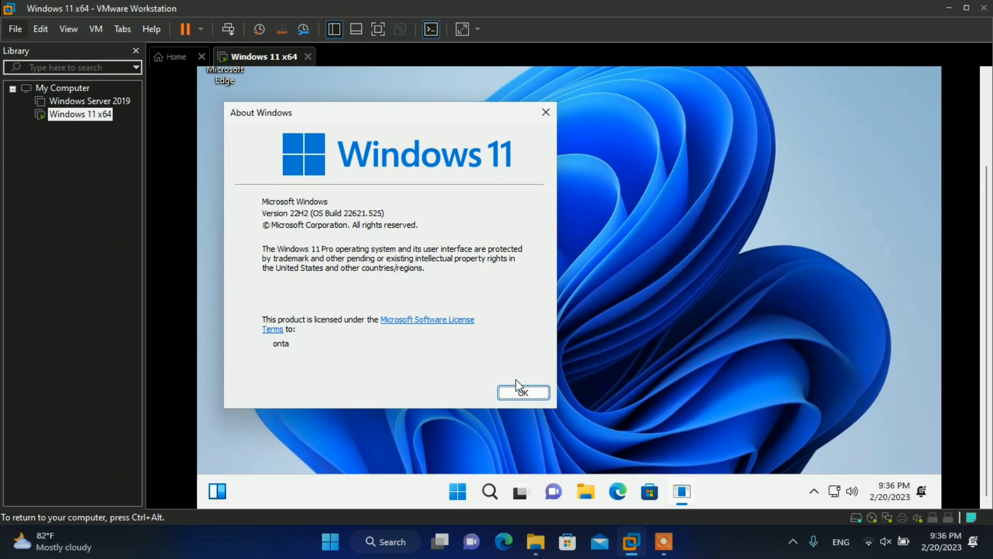
{"action": "key", "text": "ctrl+alt"}
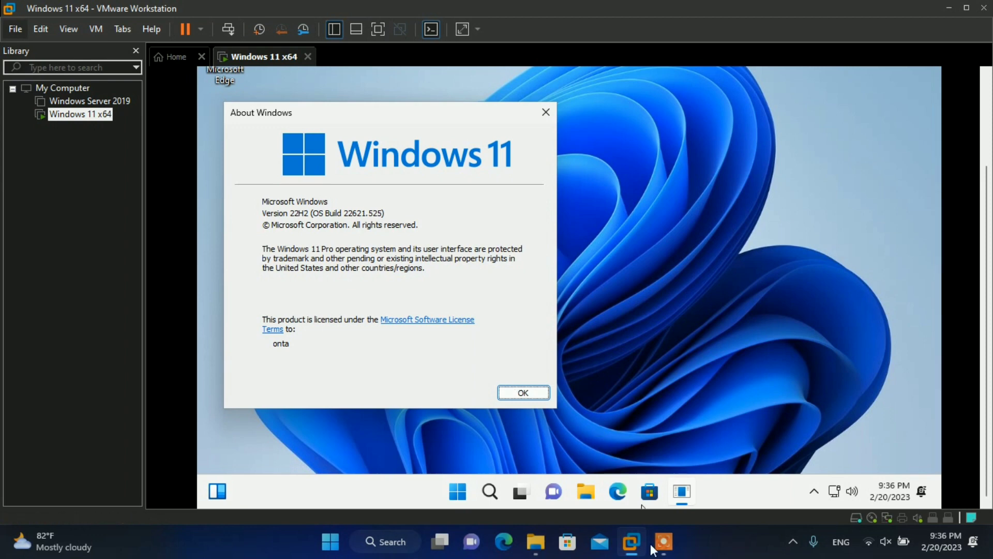
{"action": "left_click", "coordinate": [701, 553]}
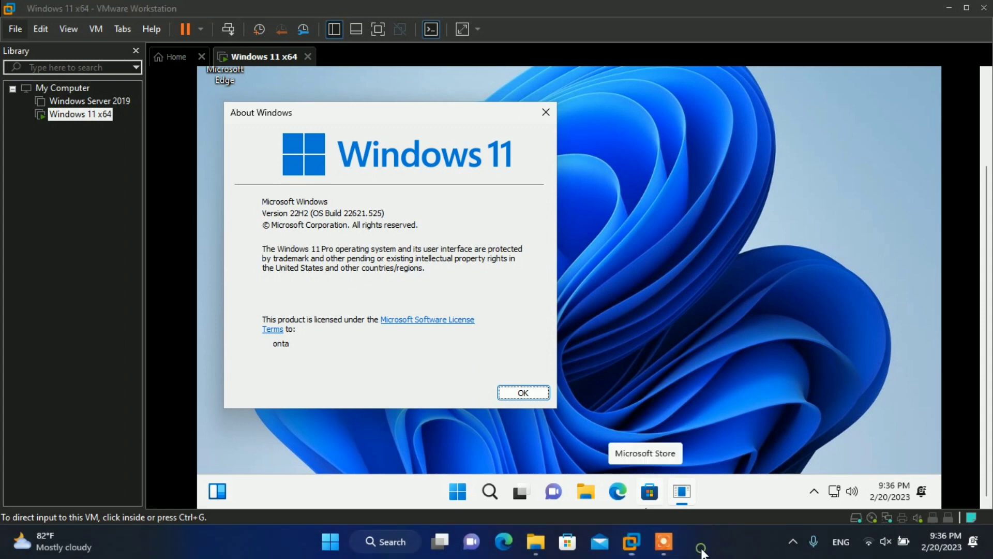